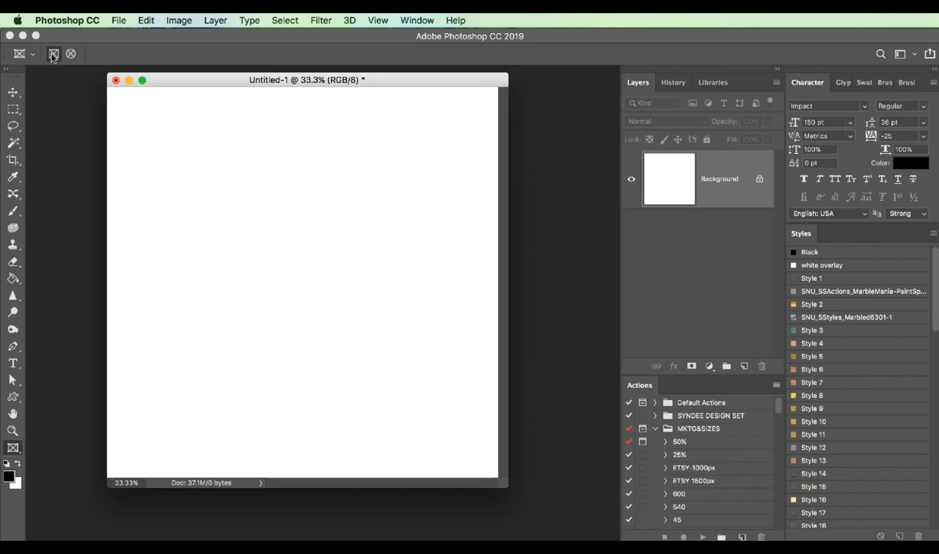
Draw a rectangular frame near the middle of the blank canvas
{"action": "left_click", "coordinate": [52, 56]}
{"action": "left_click_drag", "start_coordinate": [241, 213], "coordinate": [424, 329]}
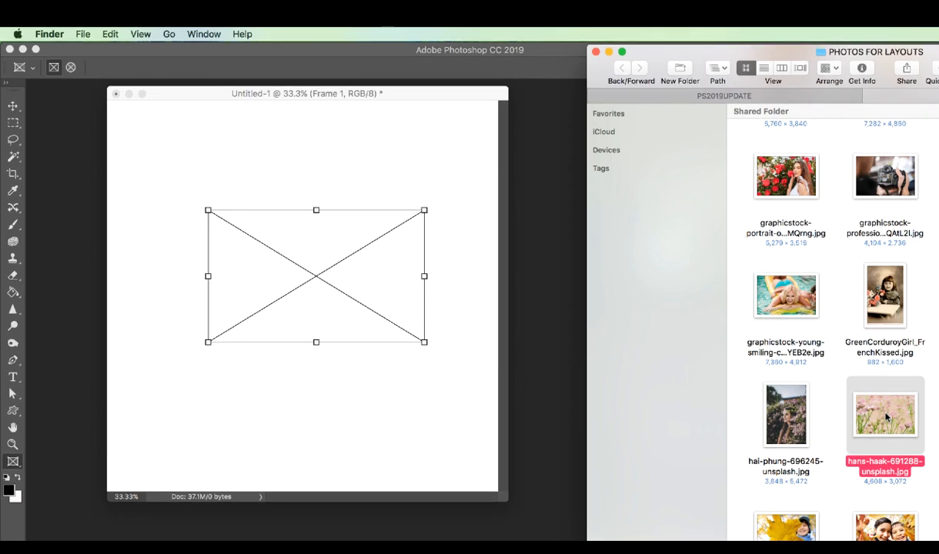
Fill the rectangular frame with hans-haak-691288-unsplash.jpg and shift the filled frame slightly left on the canvas
{"action": "left_click_drag", "start_coordinate": [886, 416], "coordinate": [317, 297]}
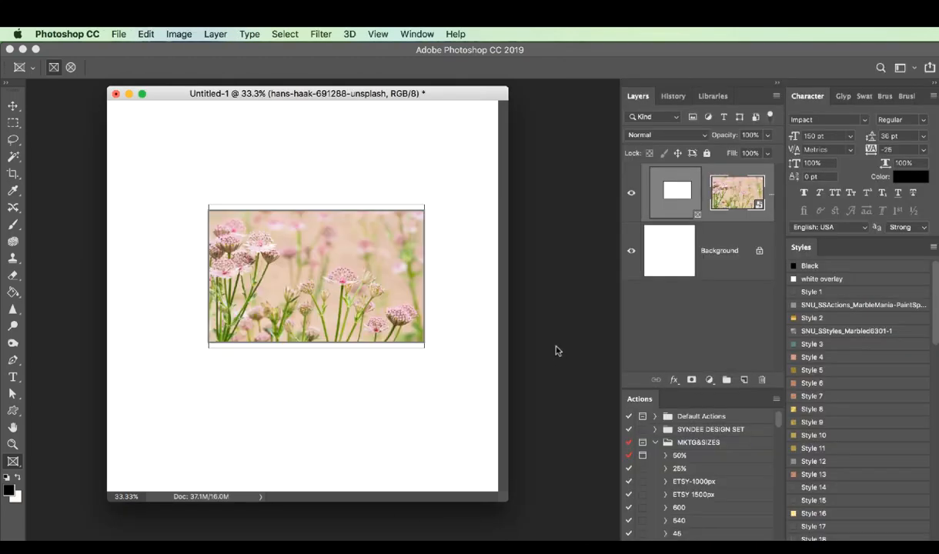
{"action": "key", "text": "Return"}
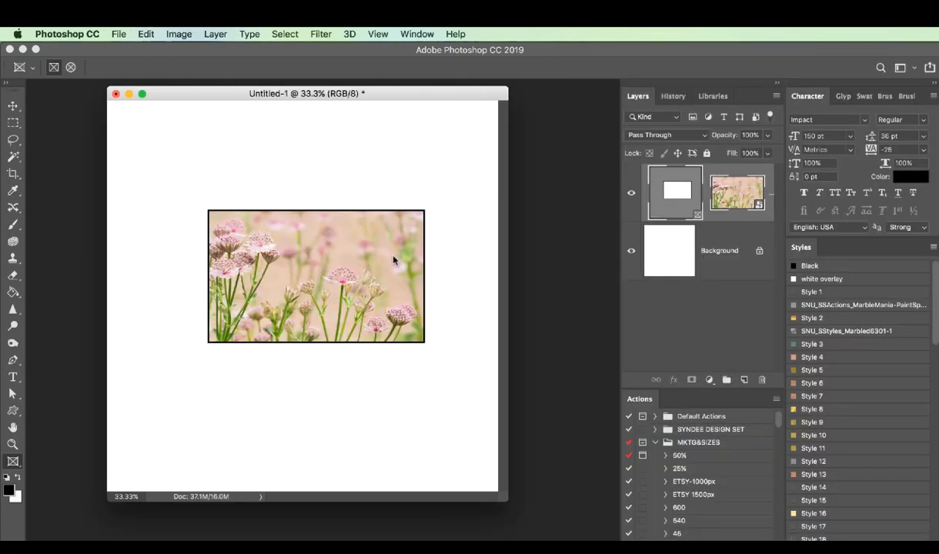
{"action": "left_click_drag", "start_coordinate": [392, 261], "coordinate": [368, 275]}
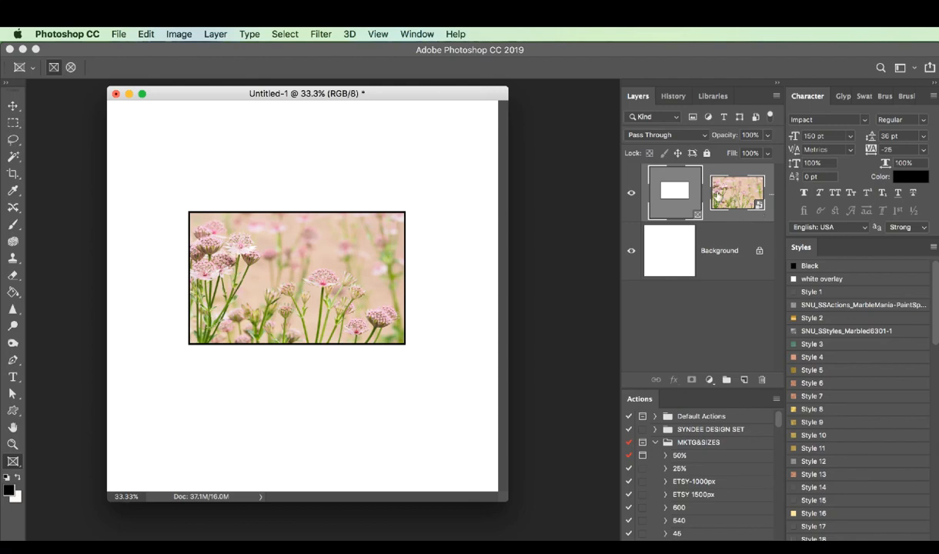
Replace the flower photo in the frame with an embedded copy of the kid-with-balloons photo
{"action": "left_click", "coordinate": [120, 34]}
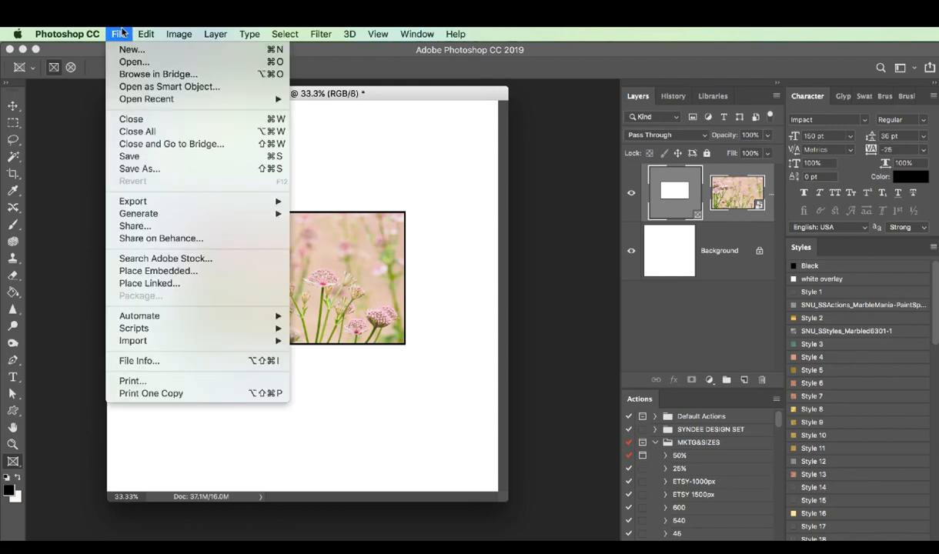
{"action": "left_click", "coordinate": [206, 271]}
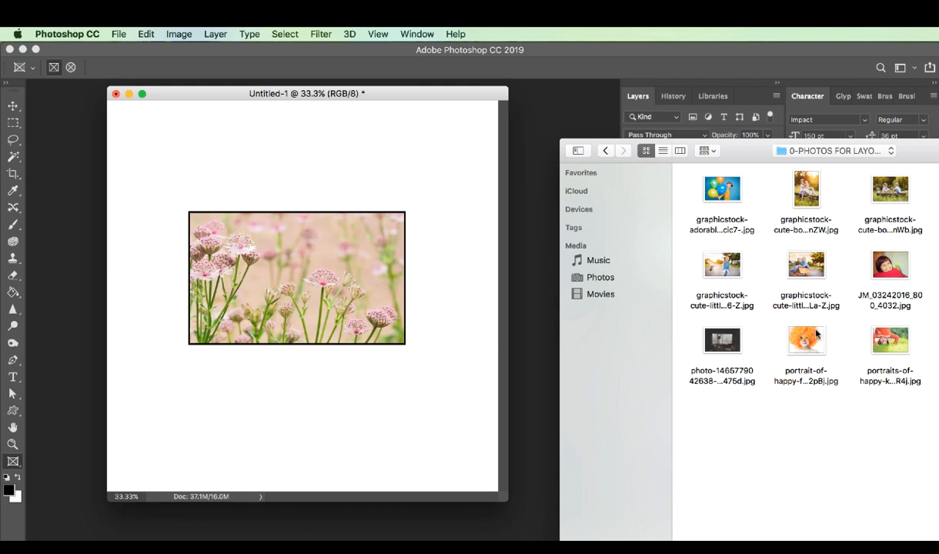
{"action": "left_click", "coordinate": [725, 194]}
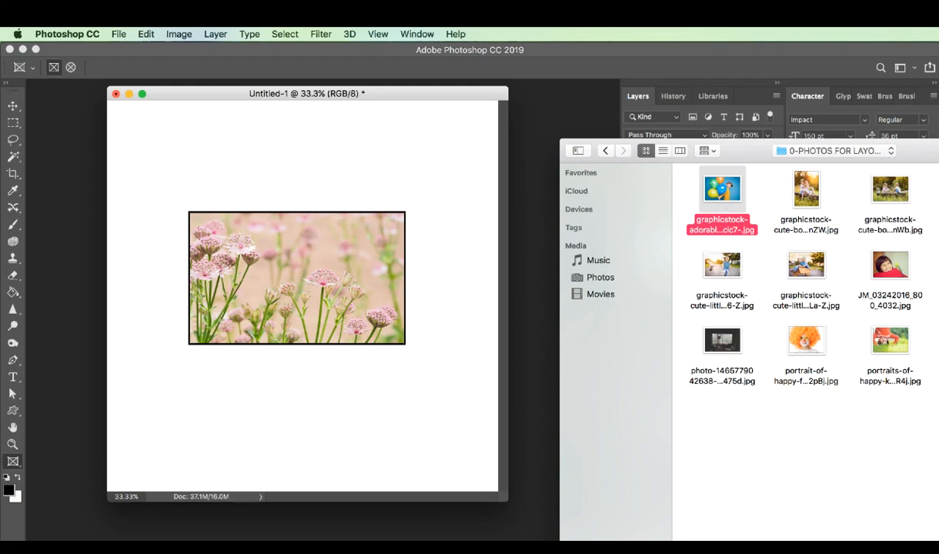
{"action": "key", "text": "Return"}
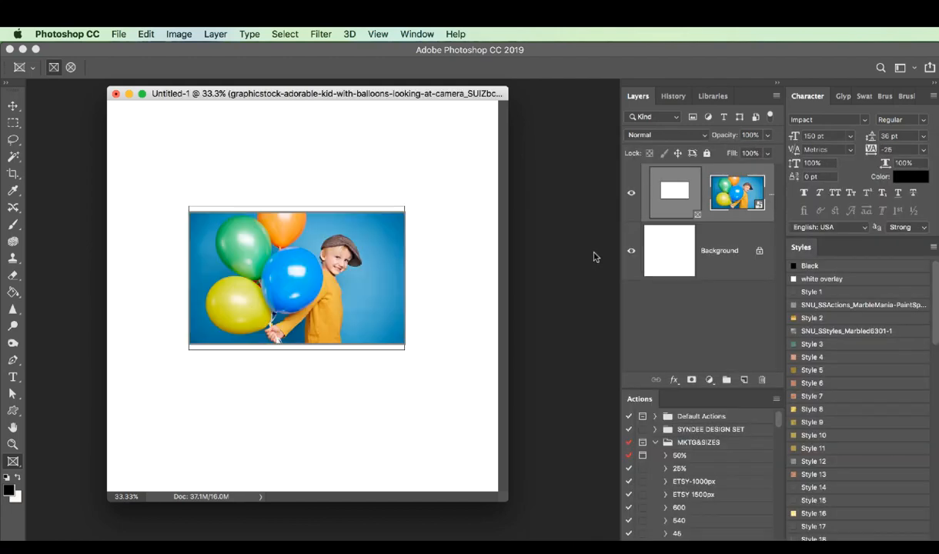
{"action": "left_click", "coordinate": [119, 34]}
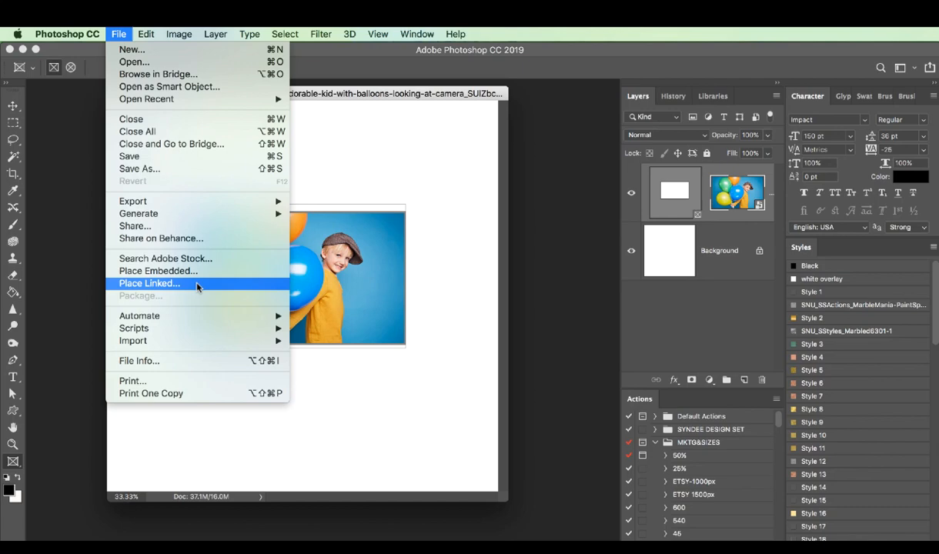
{"action": "left_click", "coordinate": [283, 33]}
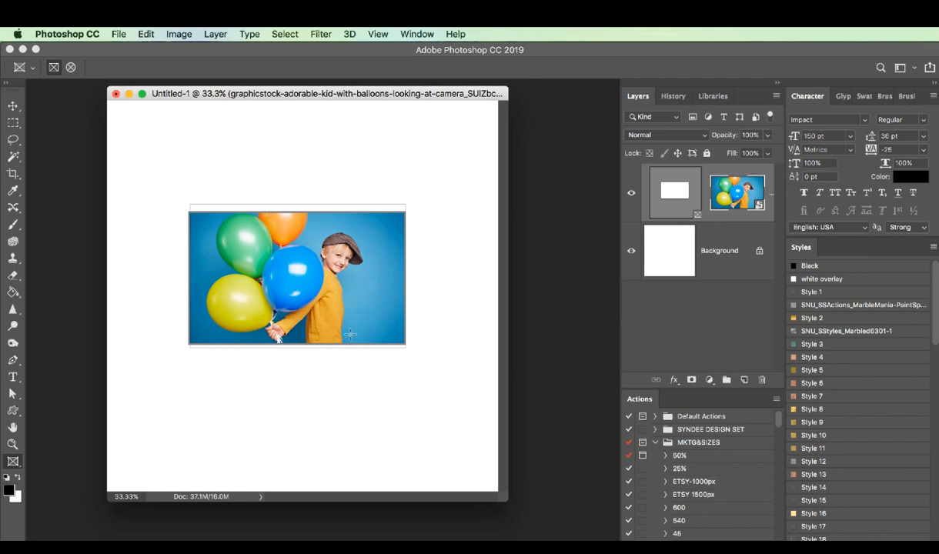
{"action": "key", "text": "super+Tab"}
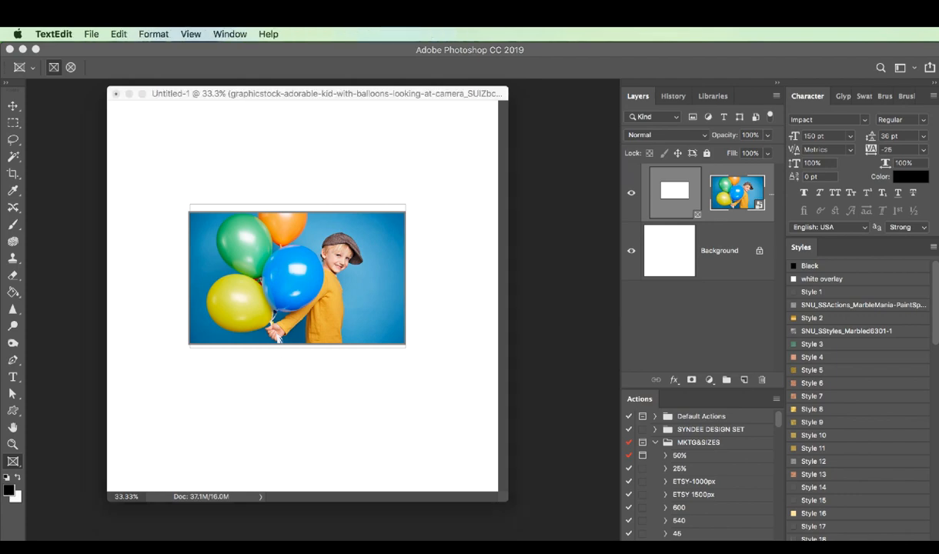
{"action": "left_click", "coordinate": [535, 283]}
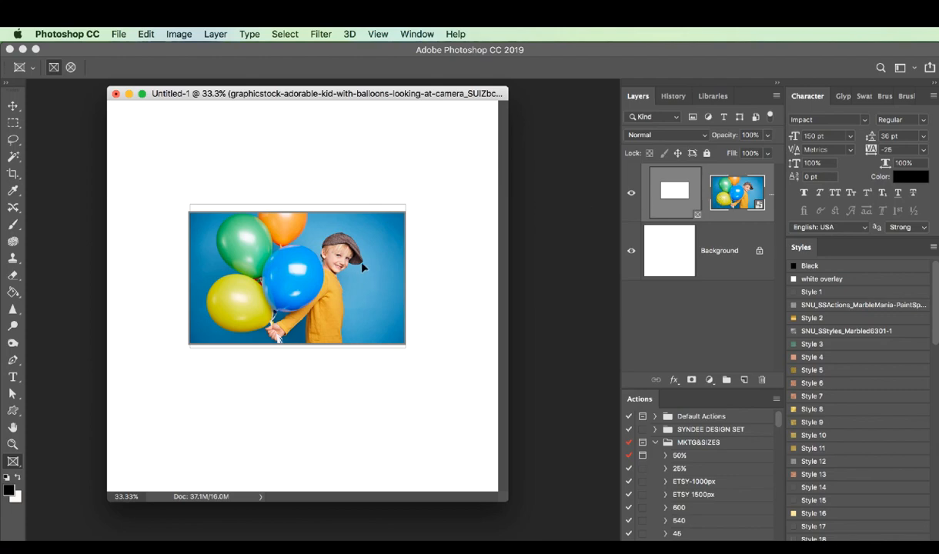
Reposition the balloon photo inside its frame and enlarge it slightly without changing the frame
{"action": "left_click_drag", "start_coordinate": [354, 269], "coordinate": [358, 274]}
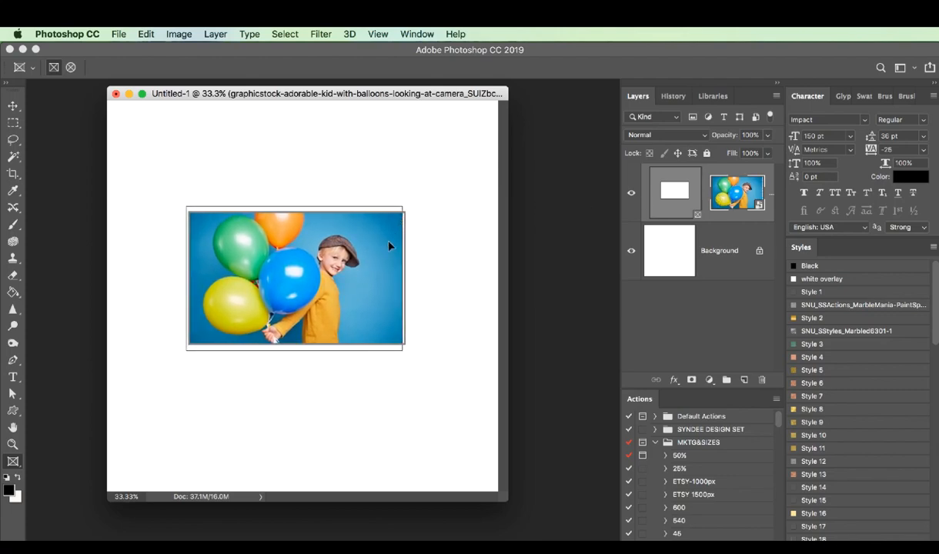
{"action": "left_click_drag", "start_coordinate": [388, 241], "coordinate": [392, 238]}
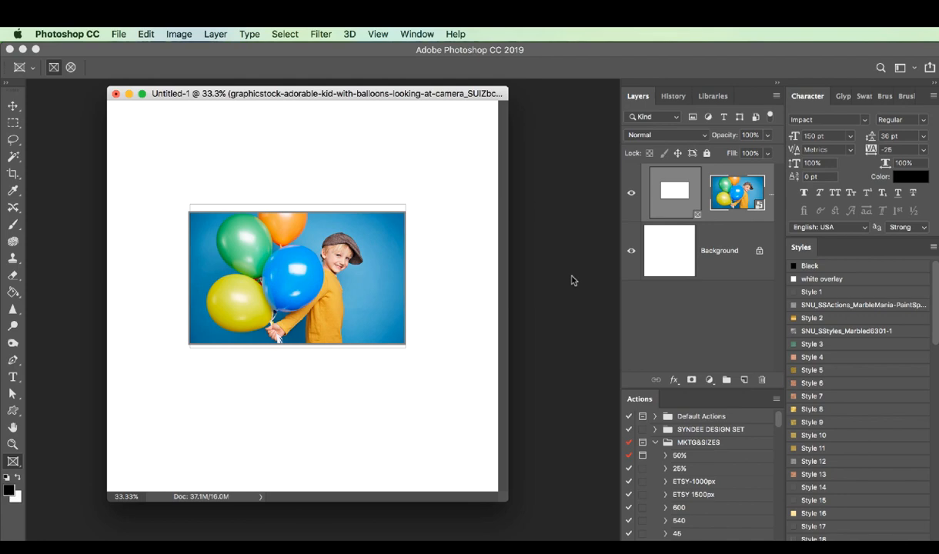
{"action": "key", "text": "Return"}
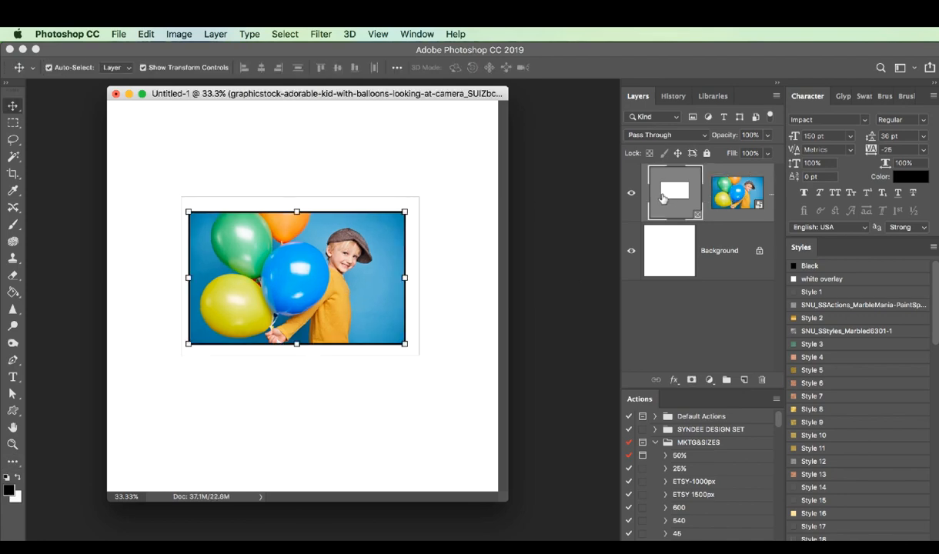
Try to enlarge the frame beyond the balloon photo's edges and move the frame and photo together
{"action": "left_click_drag", "start_coordinate": [407, 347], "coordinate": [443, 370]}
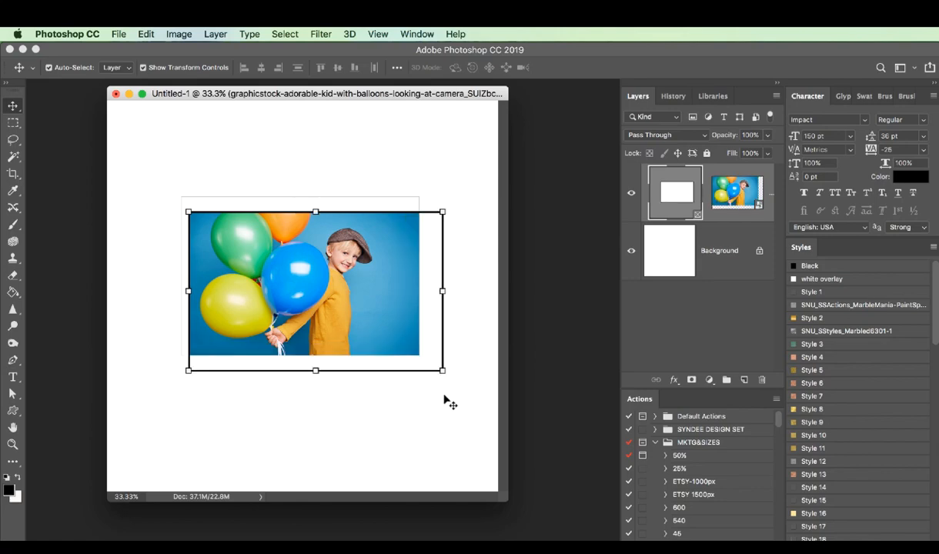
{"action": "left_click_drag", "start_coordinate": [161, 190], "coordinate": [156, 188]}
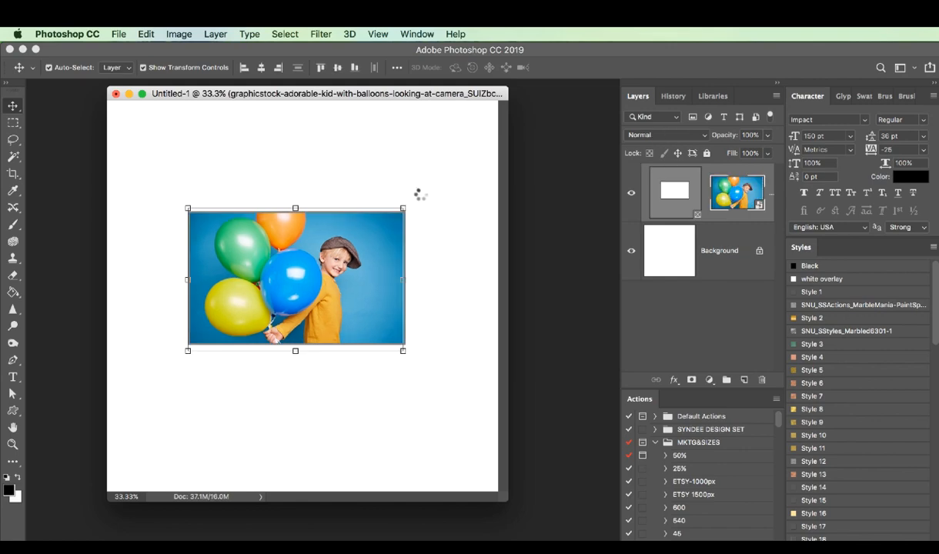
{"action": "left_click_drag", "start_coordinate": [405, 207], "coordinate": [443, 178]}
{"action": "key", "text": "Return"}
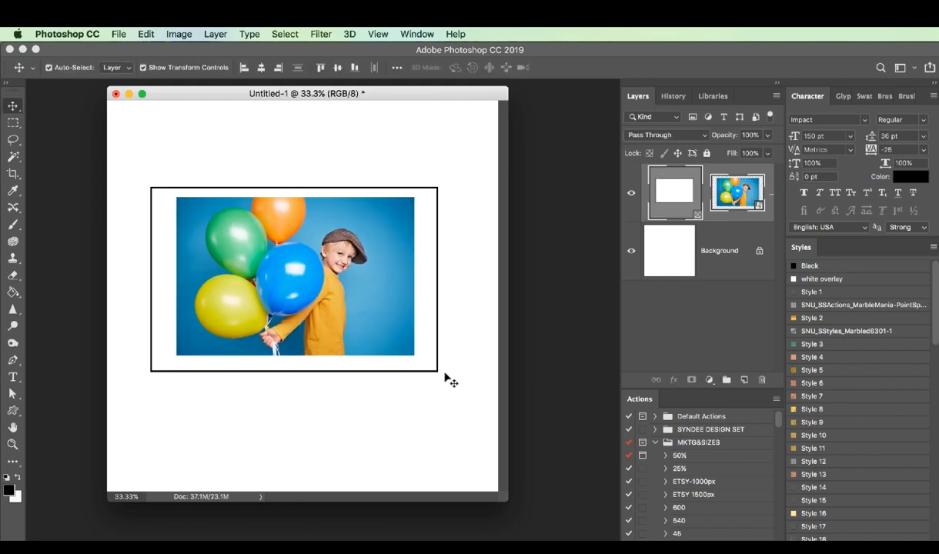
{"action": "mouse_move", "coordinate": [389, 314]}
{"action": "left_mouse_down"}
{"action": "mouse_move", "coordinate": [396, 342]}
{"action": "mouse_move", "coordinate": [393, 322]}
{"action": "mouse_move", "coordinate": [414, 304]}
{"action": "mouse_move", "coordinate": [399, 300]}
{"action": "left_mouse_up"}
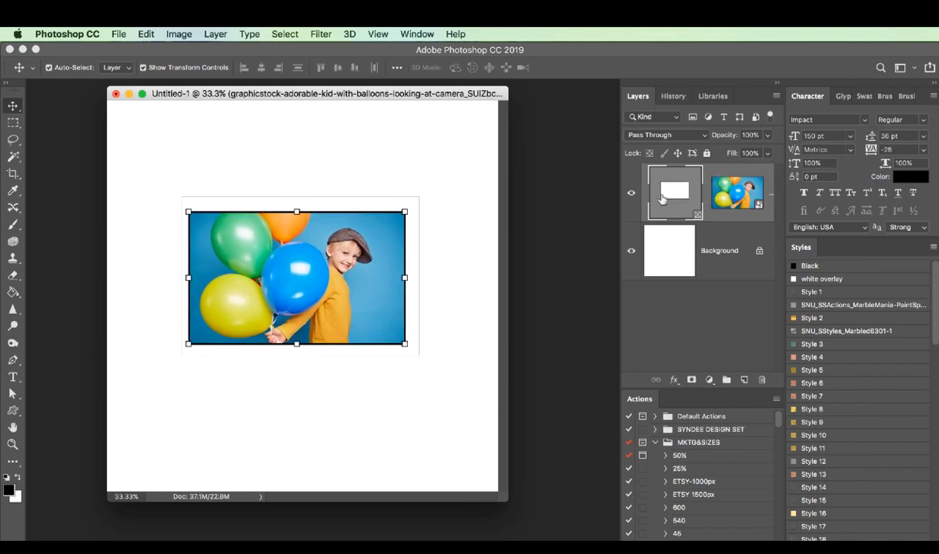
Extend the frame beyond all edges of the balloon photo and shift the frame with its photo on the canvas
{"action": "left_click_drag", "start_coordinate": [409, 348], "coordinate": [442, 372]}
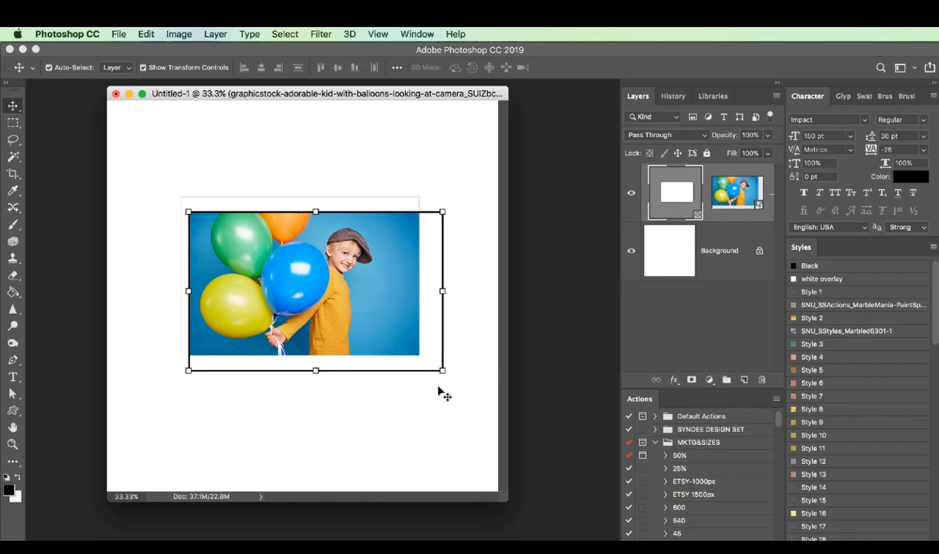
{"action": "left_click_drag", "start_coordinate": [180, 204], "coordinate": [160, 182]}
Scale the frame and its balloon photo together to about 94%
{"action": "left_click", "coordinate": [178, 33]}
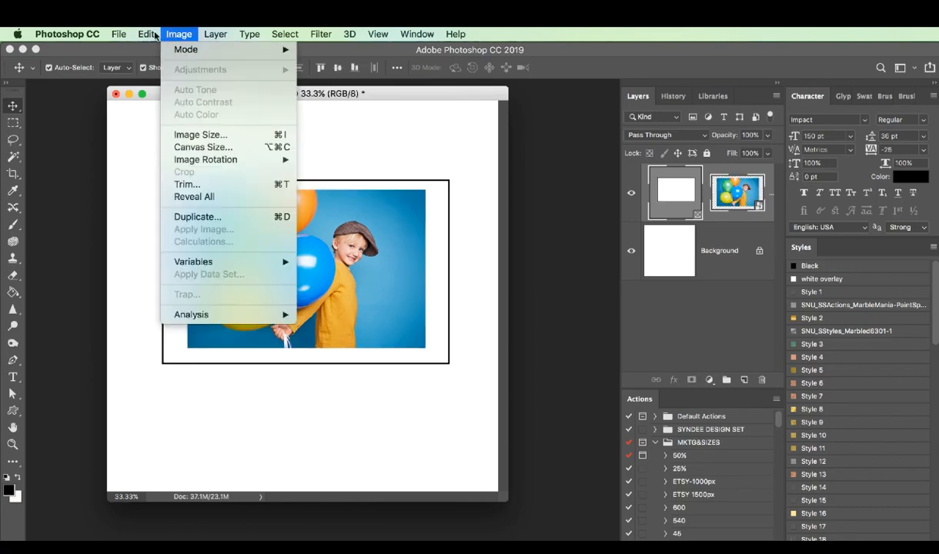
{"action": "mouse_move", "coordinate": [147, 34]}
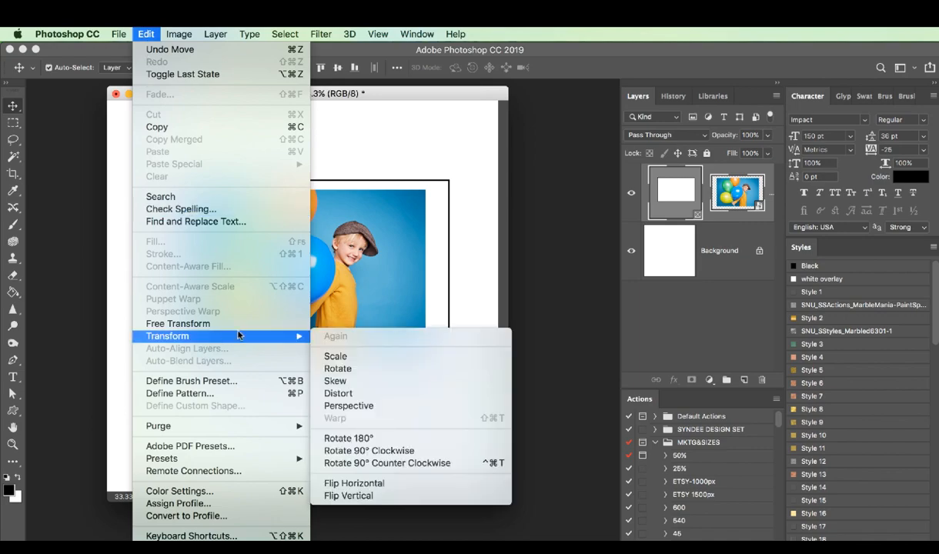
{"action": "mouse_move", "coordinate": [299, 336]}
{"action": "left_click", "coordinate": [336, 356]}
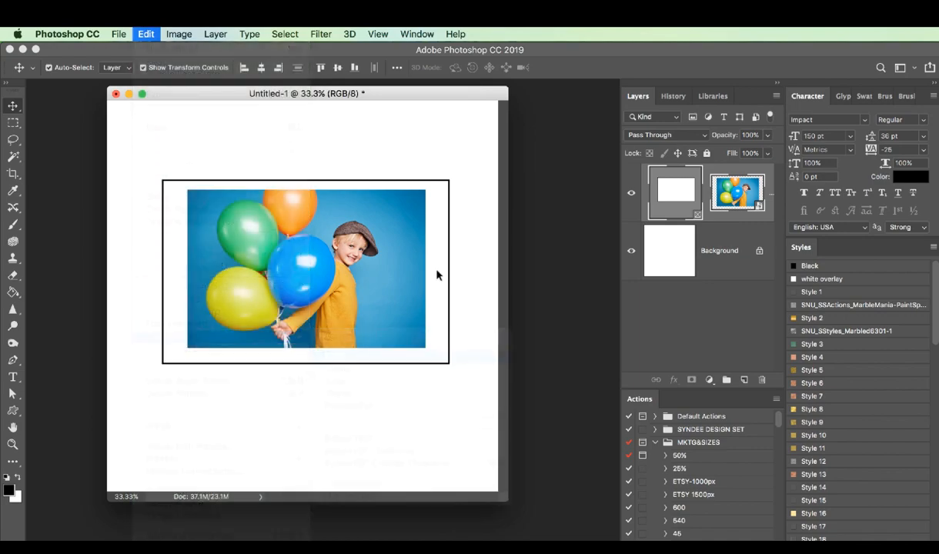
{"action": "left_click_drag", "start_coordinate": [450, 178], "coordinate": [432, 190]}
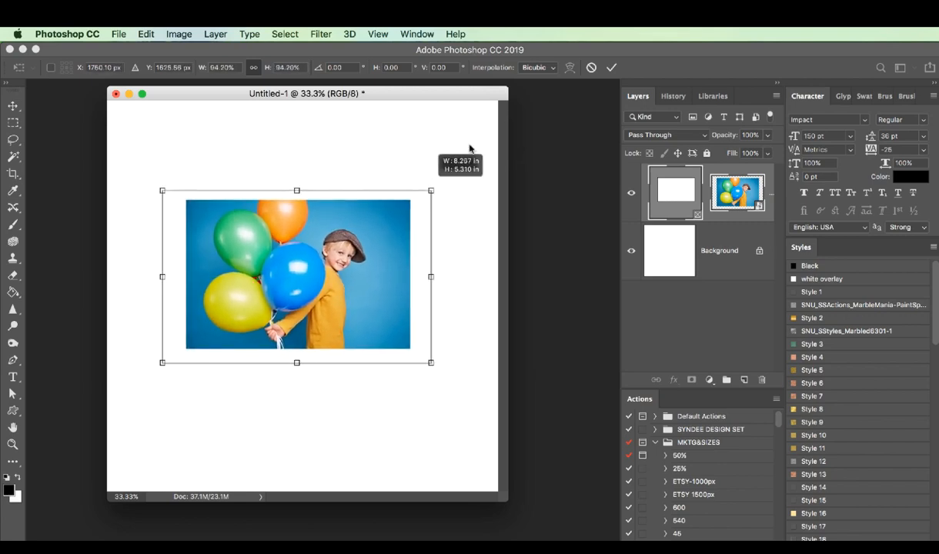
{"action": "key", "text": "Return"}
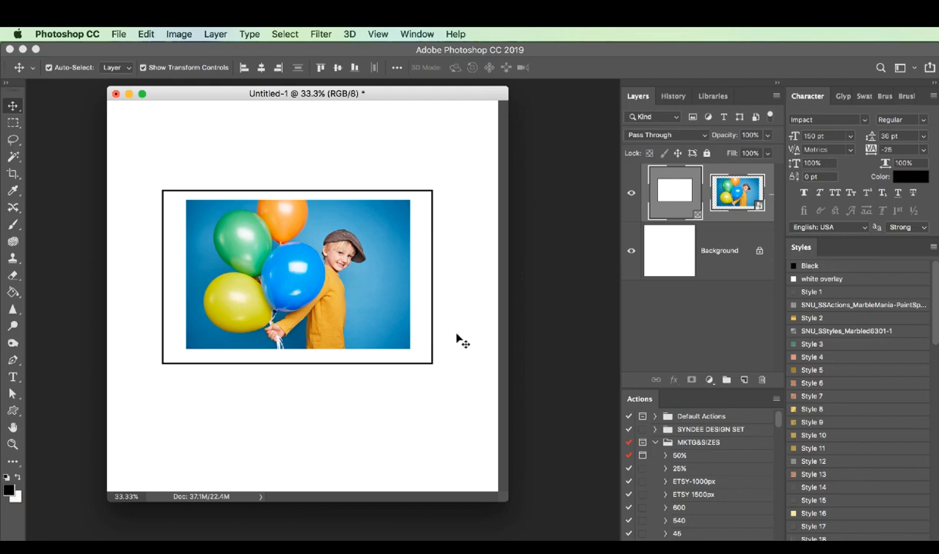
Delete the balloon frame and draw a circular frame around the two faces in the autumn-leaves photo
{"action": "key", "text": "Delete"}
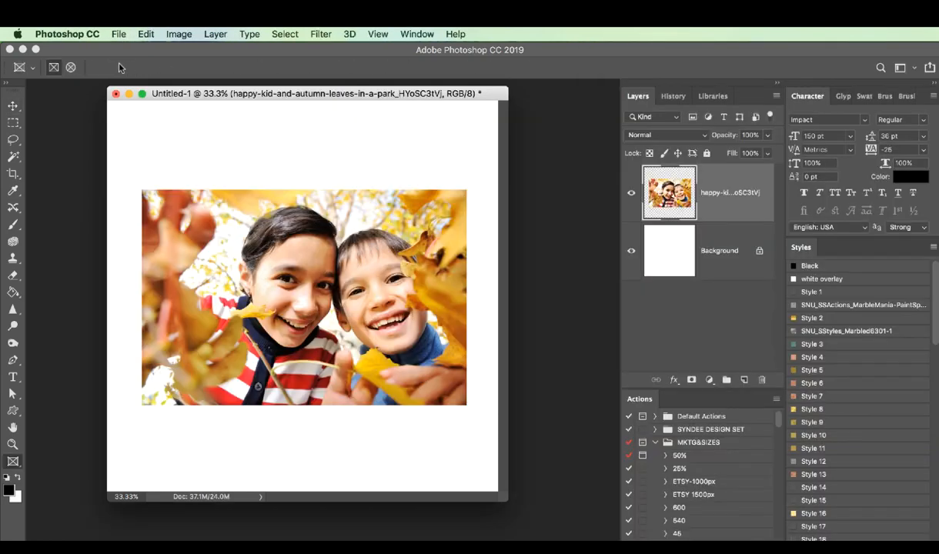
{"action": "left_click", "coordinate": [70, 68]}
{"action": "left_click_drag", "start_coordinate": [249, 201], "coordinate": [437, 387]}
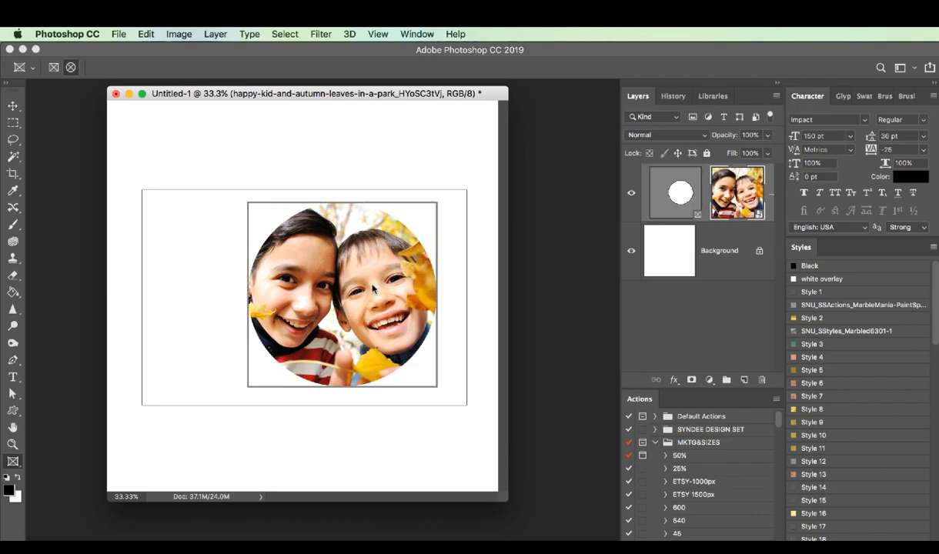
Reposition the autumn-leaves photo within the circular frame and select the frame itself
{"action": "left_click_drag", "start_coordinate": [374, 289], "coordinate": [378, 295]}
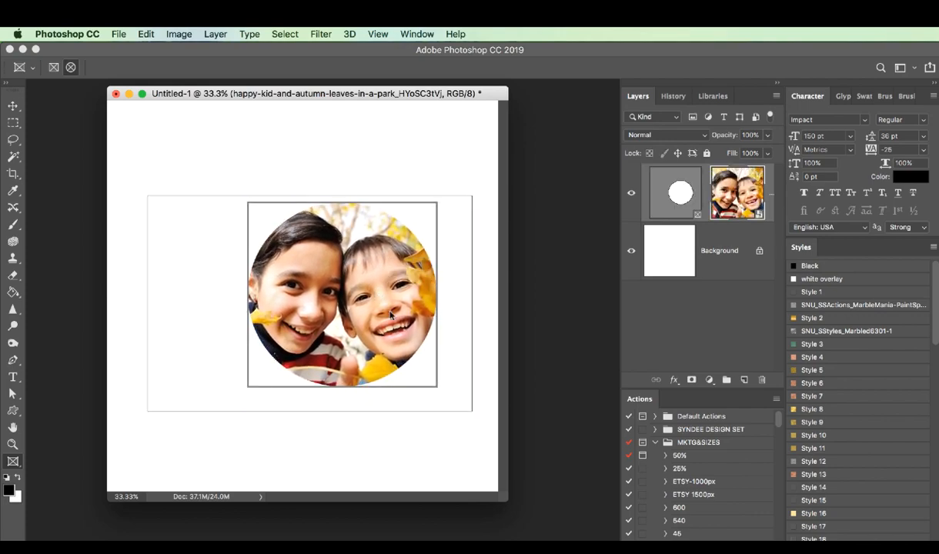
{"action": "left_click", "coordinate": [402, 334]}
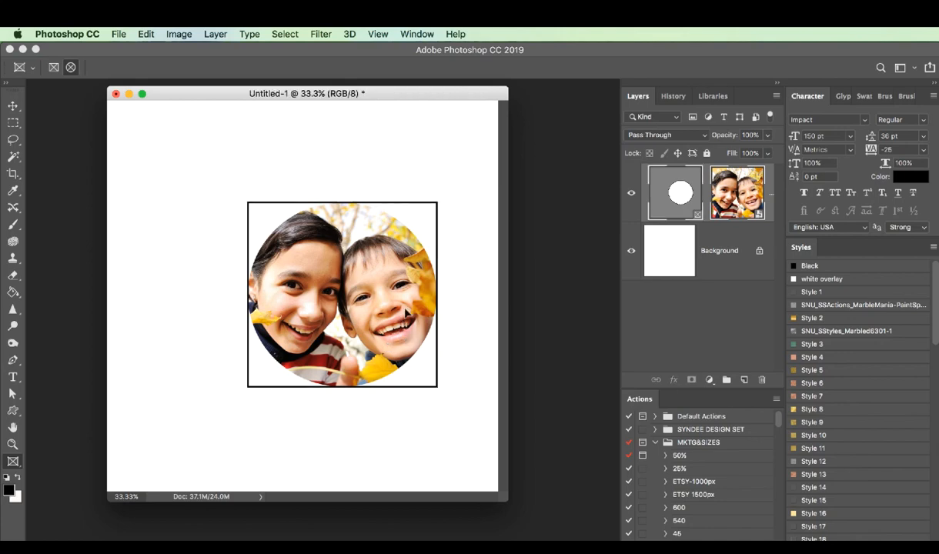
{"action": "mouse_move", "coordinate": [406, 312]}
{"action": "left_mouse_down"}
{"action": "mouse_move", "coordinate": [389, 297]}
{"action": "mouse_move", "coordinate": [385, 309]}
{"action": "mouse_move", "coordinate": [358, 297]}
{"action": "mouse_move", "coordinate": [352, 305]}
{"action": "mouse_move", "coordinate": [394, 302]}
{"action": "left_mouse_up"}
{"action": "left_click", "coordinate": [387, 303]}
{"action": "left_click", "coordinate": [371, 333]}
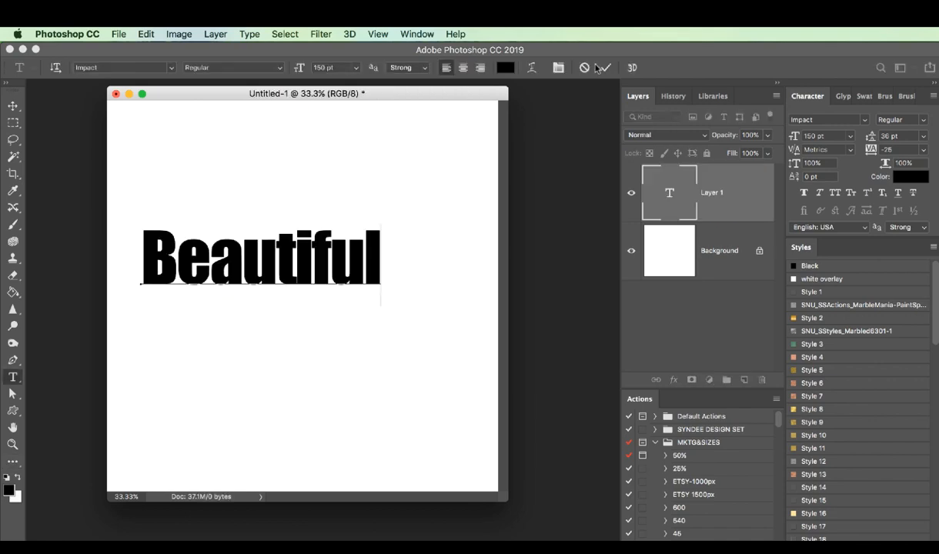
{"action": "left_click", "coordinate": [571, 67]}
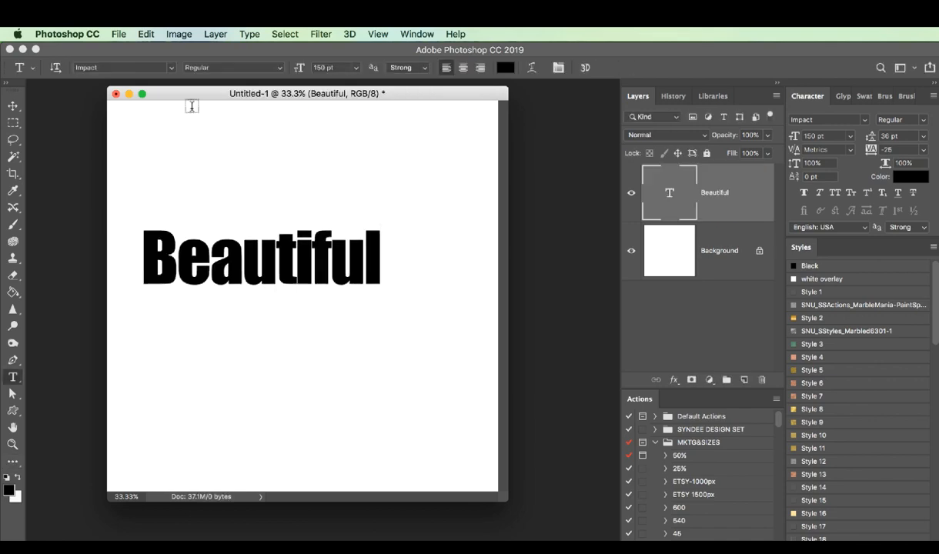
Commit the text "Beautiful" and move it slightly up and to the right on the canvas
{"action": "left_click", "coordinate": [15, 106]}
{"action": "left_click_drag", "start_coordinate": [279, 250], "coordinate": [303, 243]}
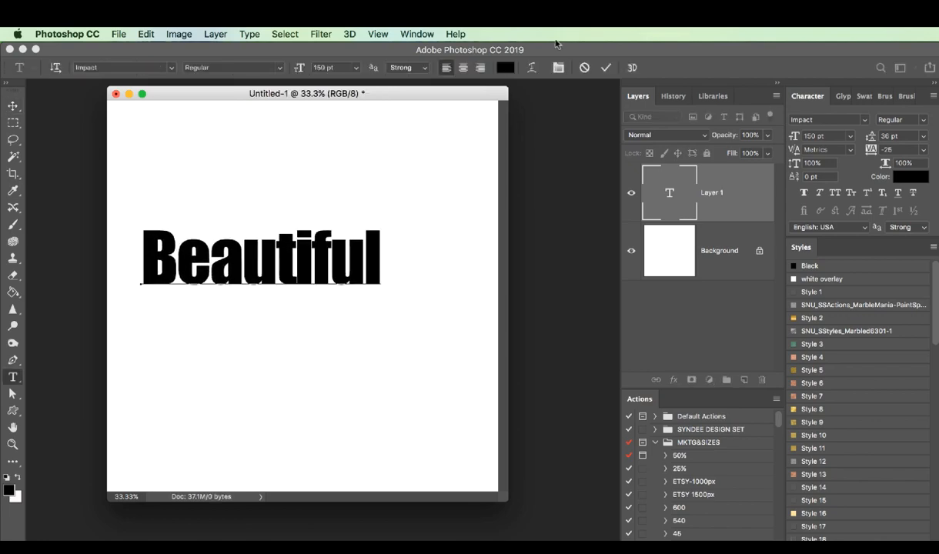
{"action": "left_click", "coordinate": [605, 69]}
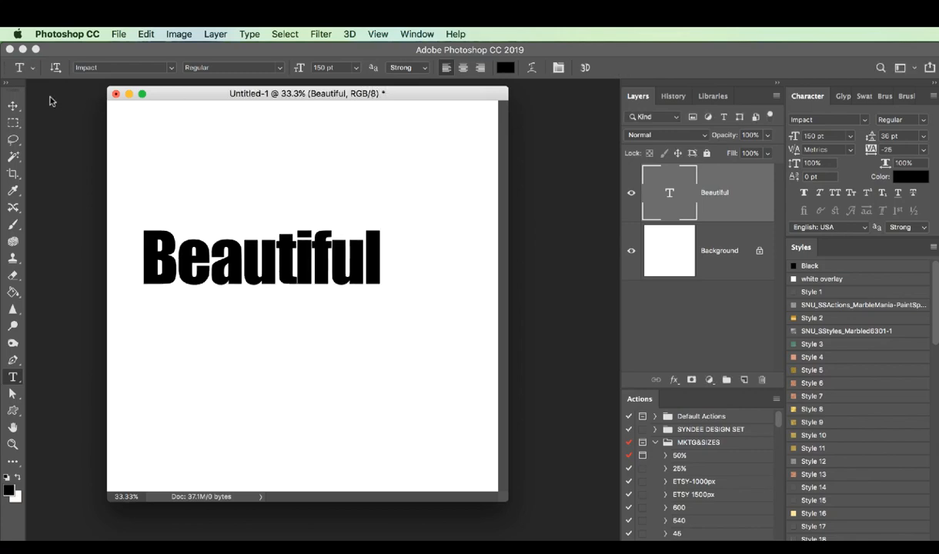
{"action": "left_click", "coordinate": [15, 106]}
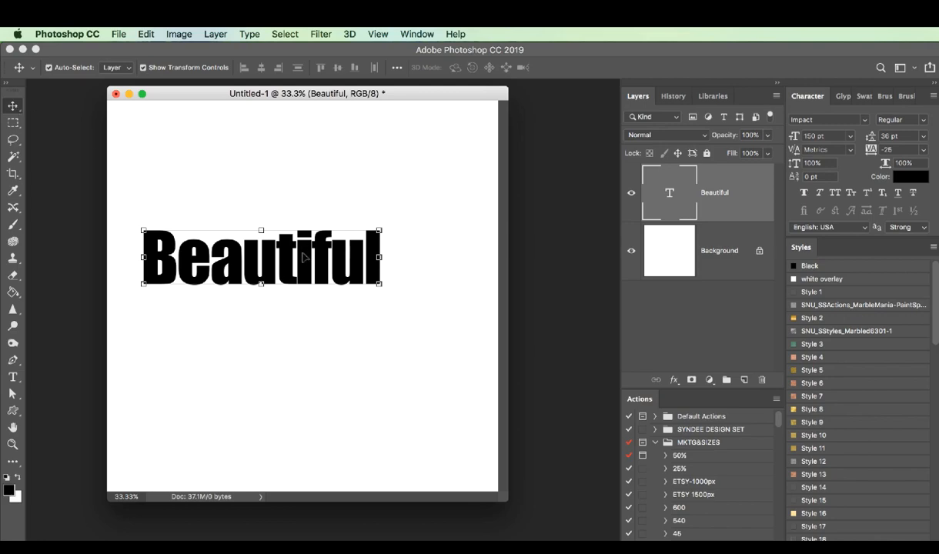
{"action": "left_click_drag", "start_coordinate": [286, 264], "coordinate": [314, 253]}
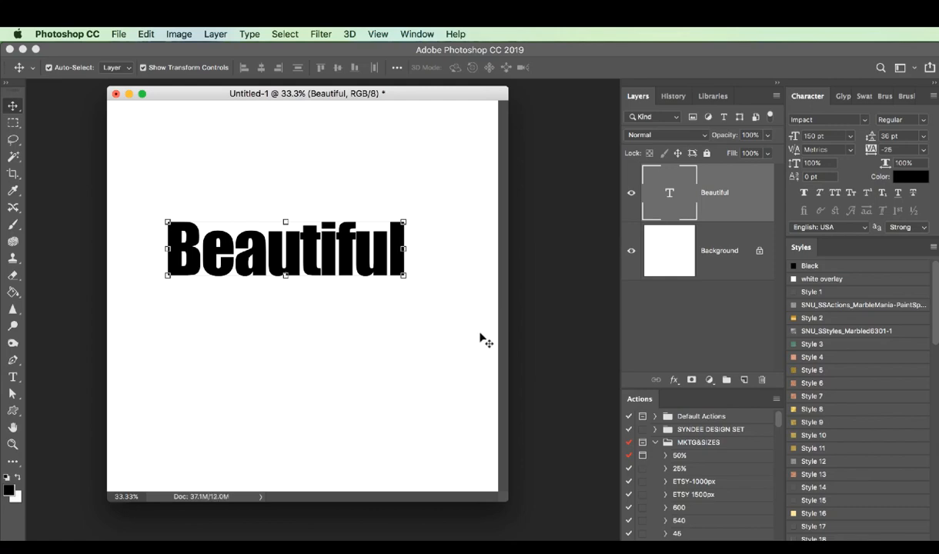
Convert the "Beautiful" text layer to a frame, keeping the suggested name and size
{"action": "left_click", "coordinate": [209, 35]}
{"action": "mouse_move", "coordinate": [227, 49]}
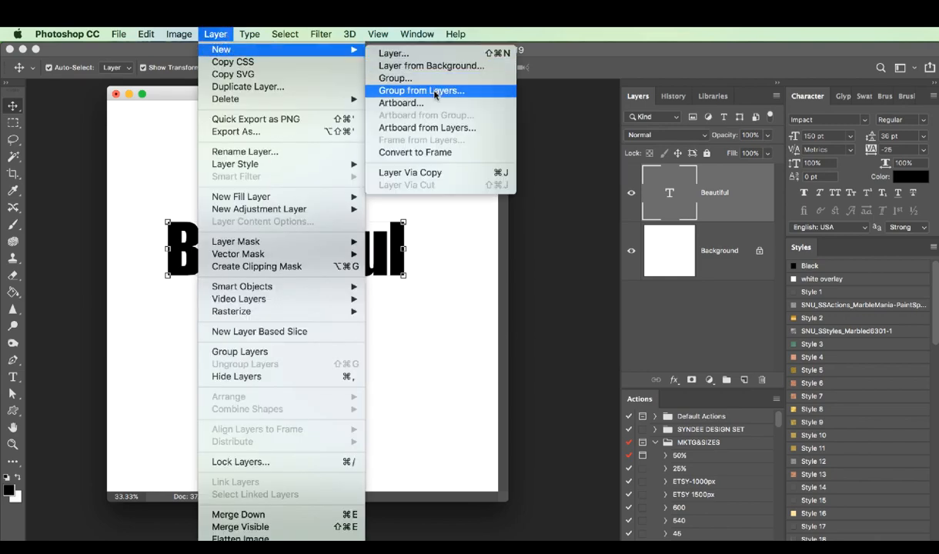
{"action": "left_click", "coordinate": [440, 151]}
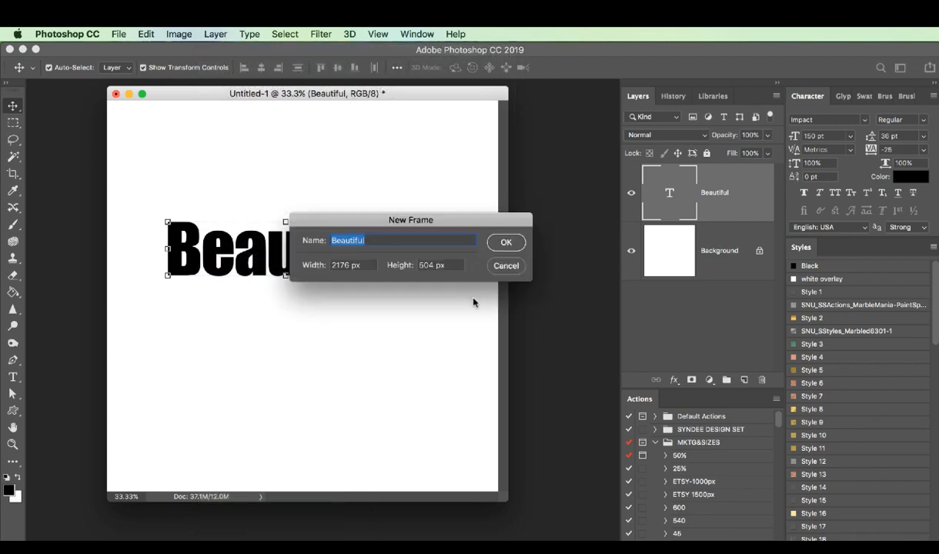
{"action": "left_click", "coordinate": [518, 243]}
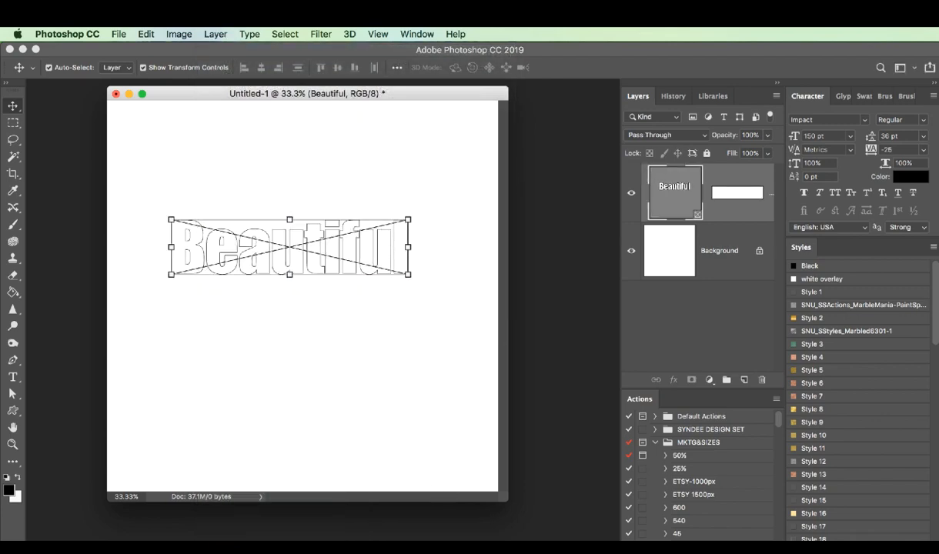
Place the flower photo hans-haak-691288-unsplash.jpg from Finder into the "Beautiful" text frame and reposition it inside the letters
{"action": "key", "text": "super+Tab"}
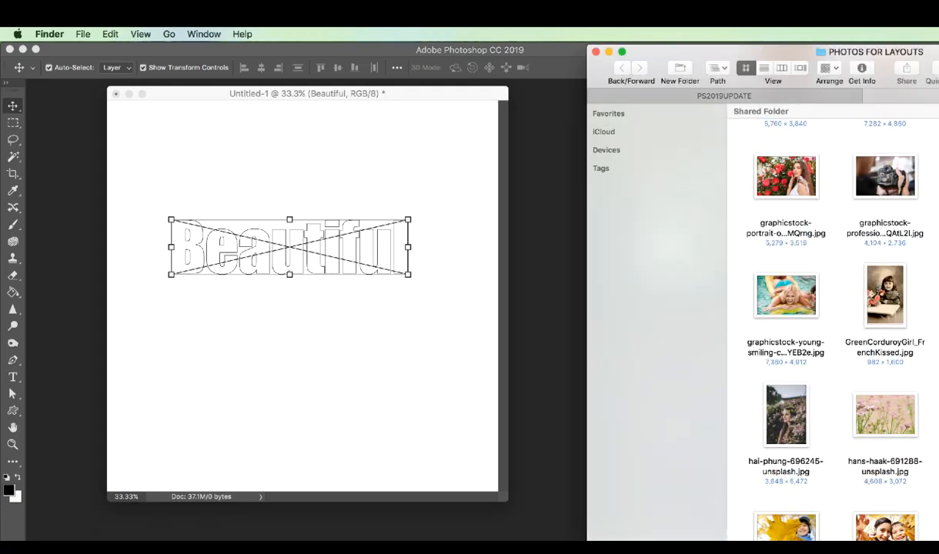
{"action": "left_click_drag", "start_coordinate": [870, 410], "coordinate": [470, 342]}
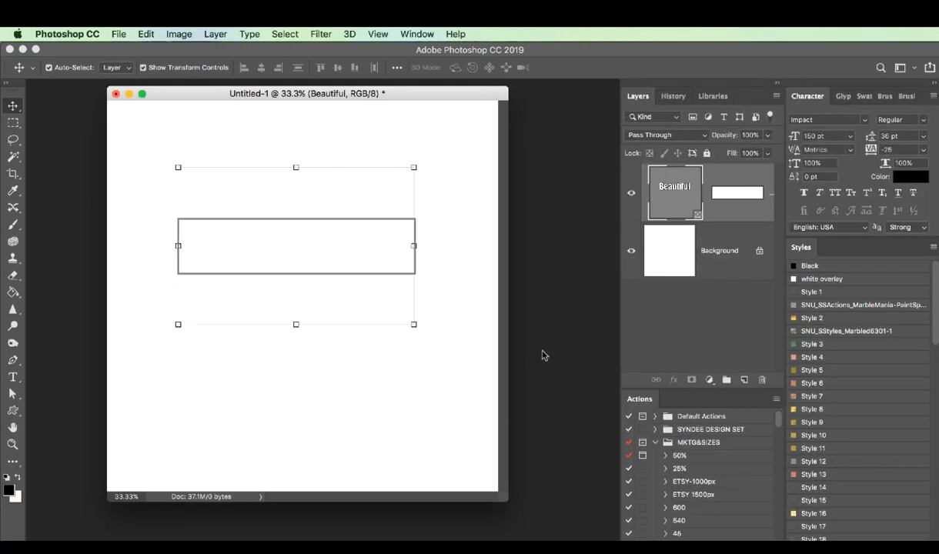
{"action": "left_click_drag", "start_coordinate": [357, 246], "coordinate": [358, 235]}
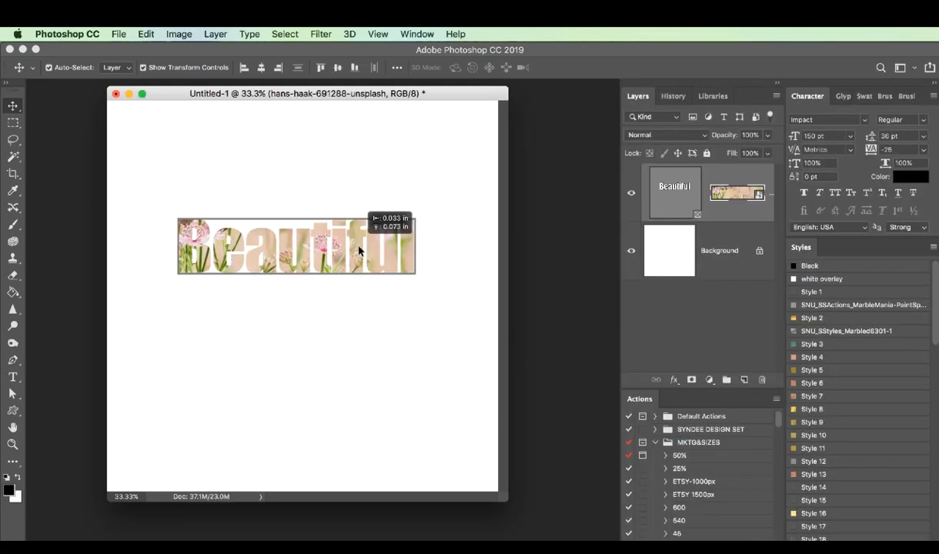
{"action": "key", "text": "Return"}
Scale the text frame and its flower photo together to about 166%, spanning the canvas width, and move them to the canvas's top edge
{"action": "left_click", "coordinate": [147, 34]}
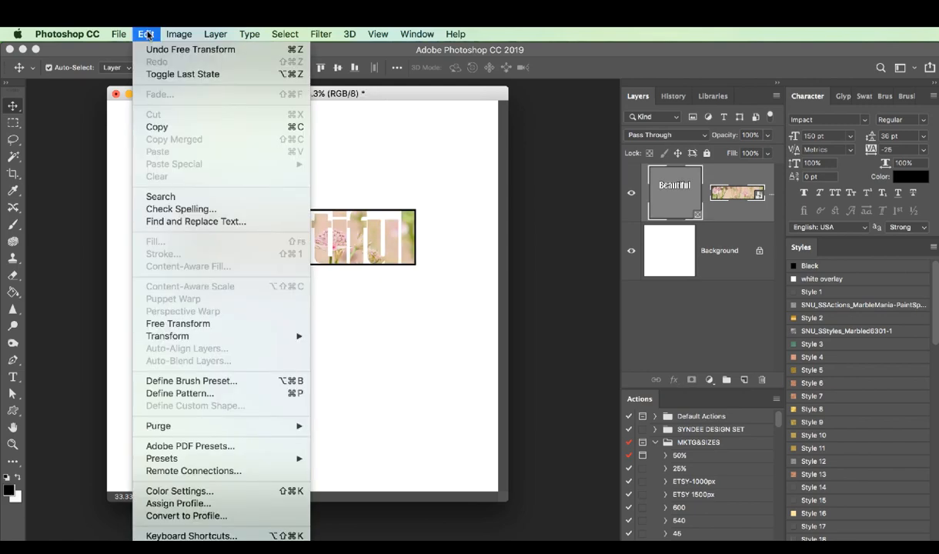
{"action": "mouse_move", "coordinate": [188, 336]}
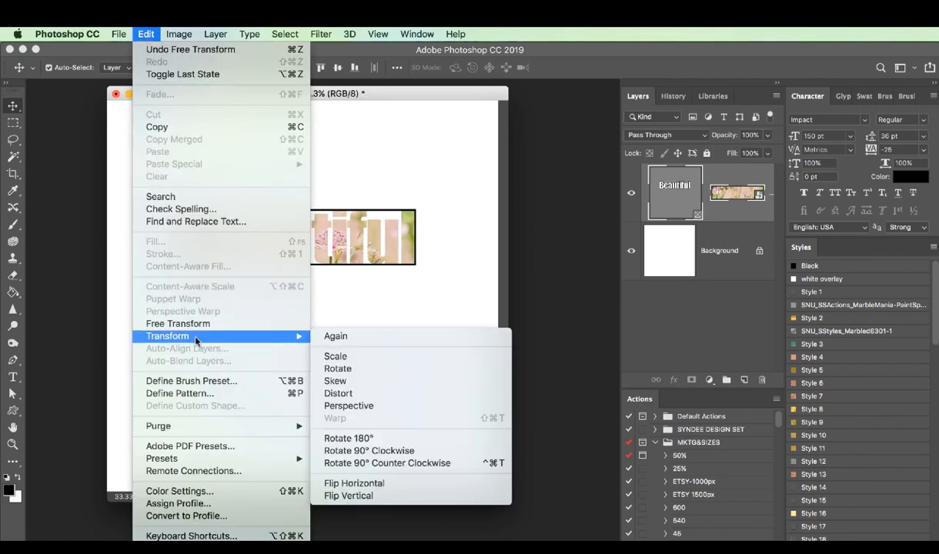
{"action": "left_click", "coordinate": [335, 356]}
{"action": "left_click_drag", "start_coordinate": [418, 265], "coordinate": [486, 282]}
{"action": "left_click_drag", "start_coordinate": [173, 202], "coordinate": [116, 182]}
{"action": "left_click_drag", "start_coordinate": [485, 195], "coordinate": [497, 191]}
{"action": "left_click_drag", "start_coordinate": [116, 198], "coordinate": [110, 181]}
{"action": "left_click_drag", "start_coordinate": [256, 246], "coordinate": [247, 151]}
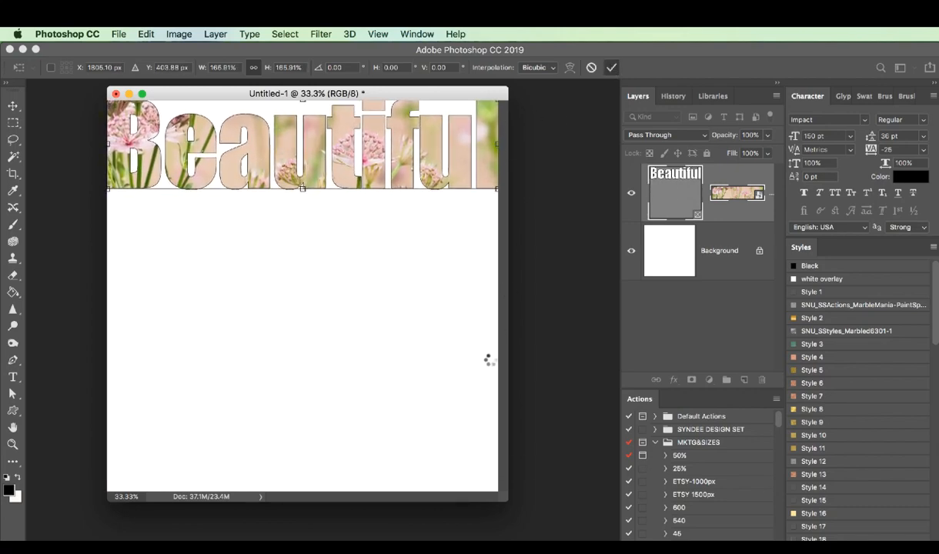
{"action": "key", "text": "Return"}
Draw a black heart shape about 1885 × 1642 px below the text and convert it to a frame
{"action": "left_click", "coordinate": [13, 411]}
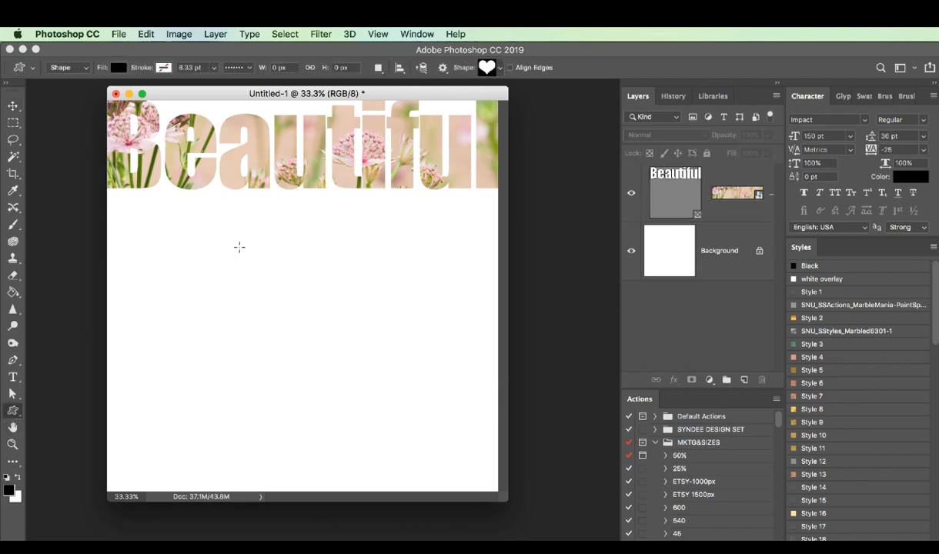
{"action": "left_click_drag", "start_coordinate": [239, 247], "coordinate": [443, 427]}
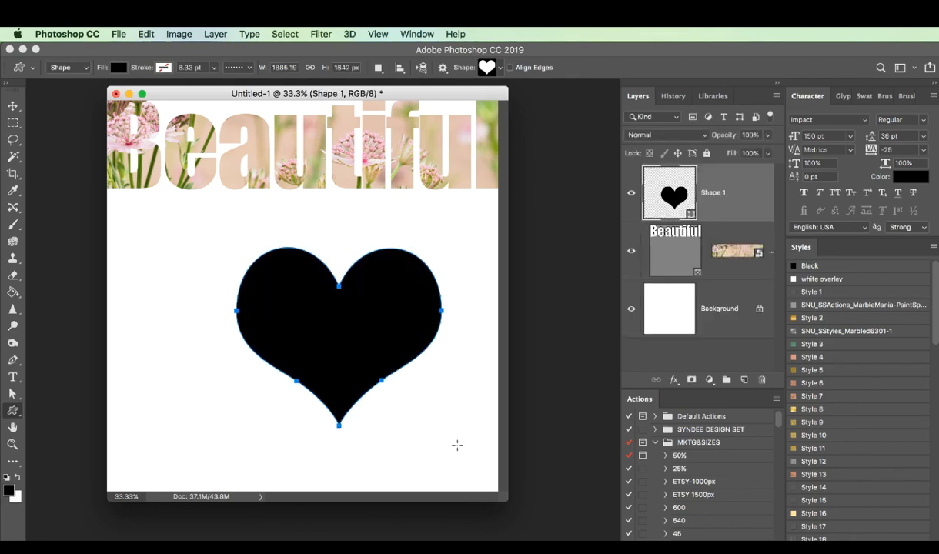
{"action": "right_click", "coordinate": [707, 193]}
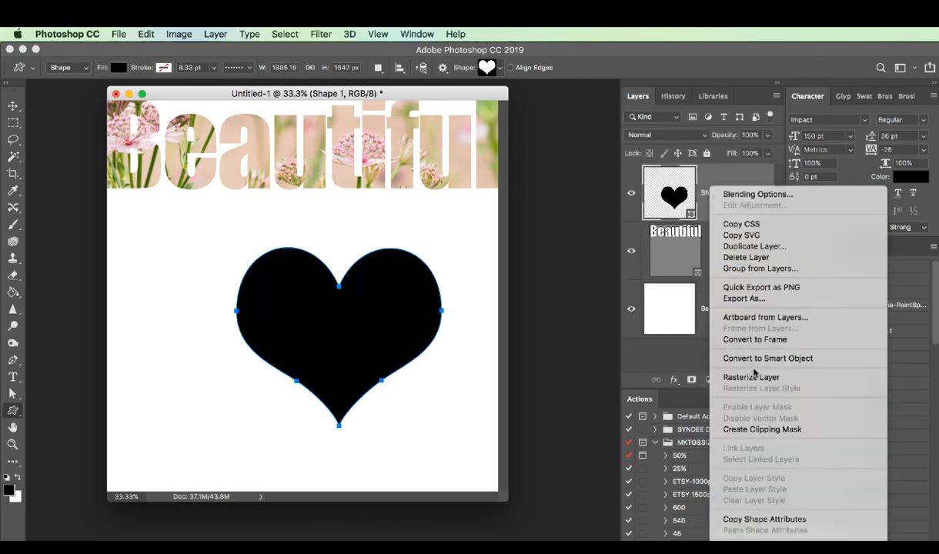
{"action": "left_click", "coordinate": [750, 339]}
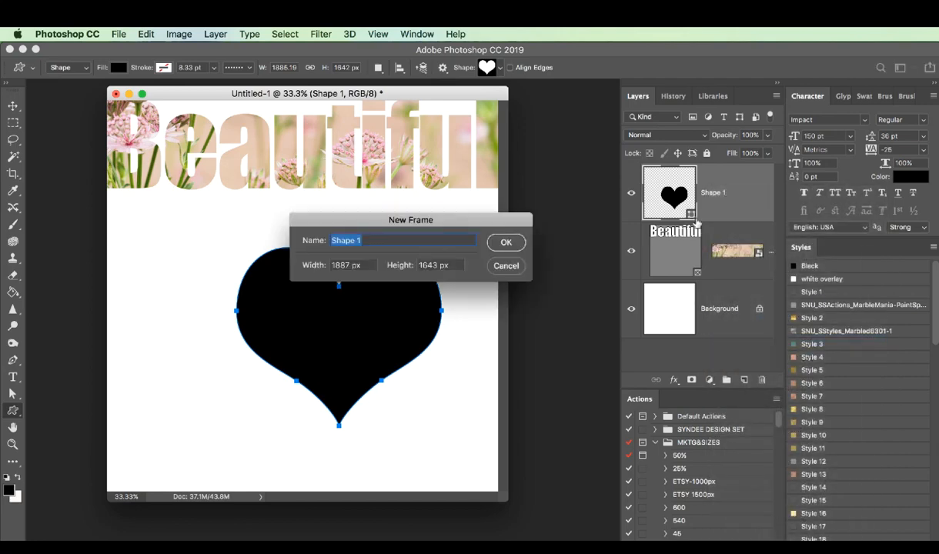
{"action": "left_click", "coordinate": [506, 242]}
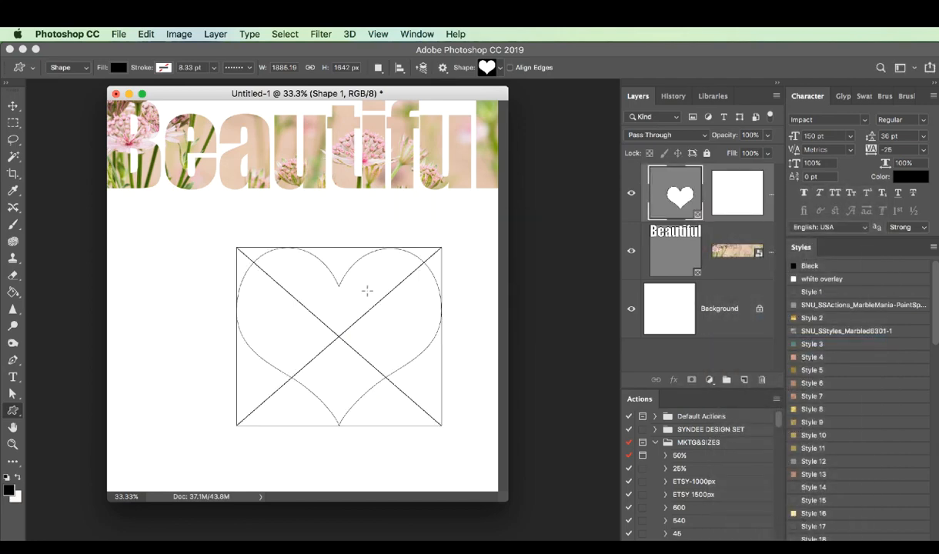
Move the heart frame slightly left and fill it with the SNU_HeartMom_Ppr-Soft paper
{"action": "left_click", "coordinate": [15, 106]}
{"action": "left_click_drag", "start_coordinate": [352, 287], "coordinate": [347, 286]}
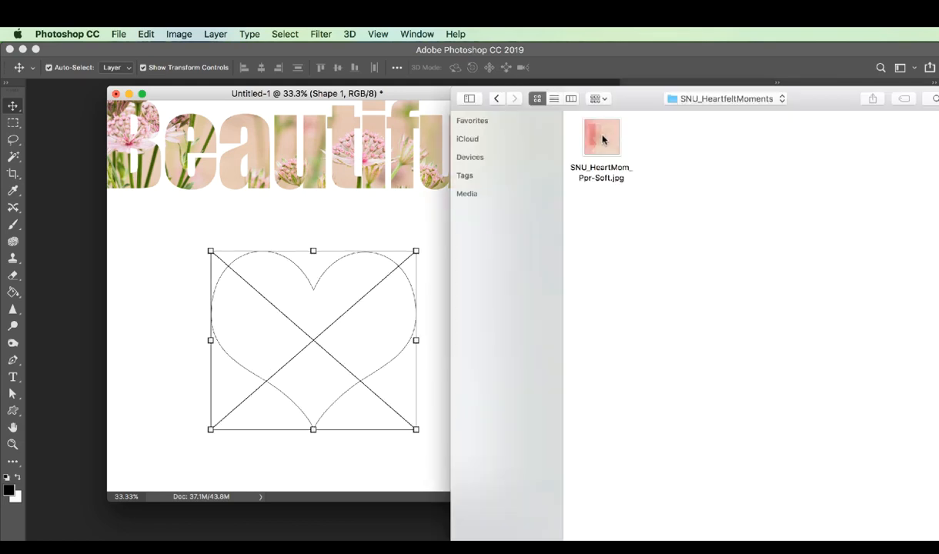
{"action": "left_click", "coordinate": [602, 138]}
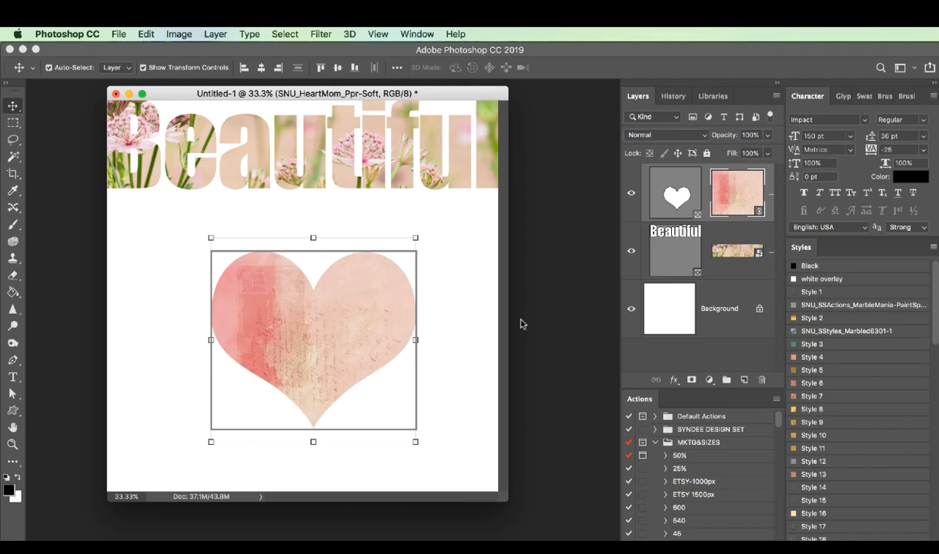
{"action": "key", "text": "Return"}
Reposition the paper inside the heart frame and scale it to about 56% so it covers the whole heart
{"action": "mouse_move", "coordinate": [375, 317]}
{"action": "left_mouse_down"}
{"action": "mouse_move", "coordinate": [380, 304]}
{"action": "mouse_move", "coordinate": [365, 329]}
{"action": "left_mouse_up"}
{"action": "key", "text": "ctrl+t"}
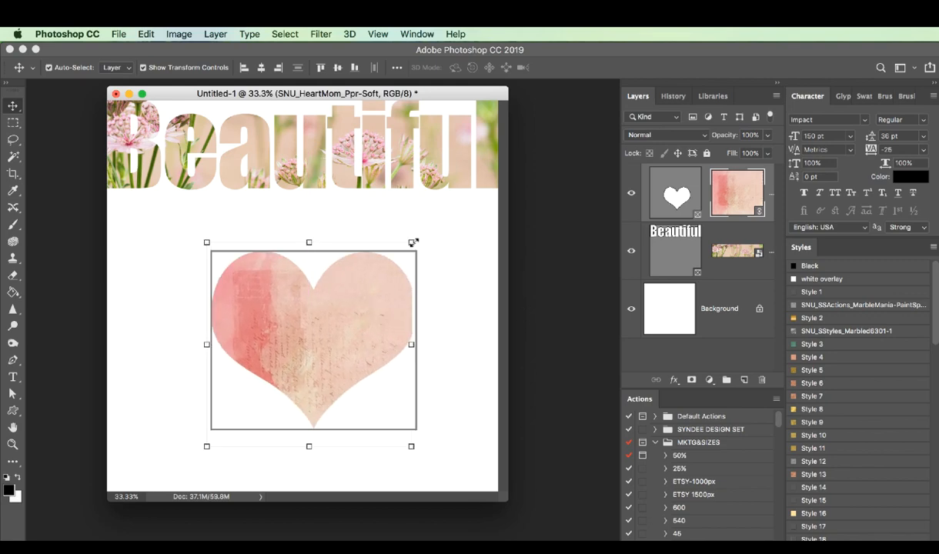
{"action": "left_click_drag", "start_coordinate": [414, 251], "coordinate": [429, 231]}
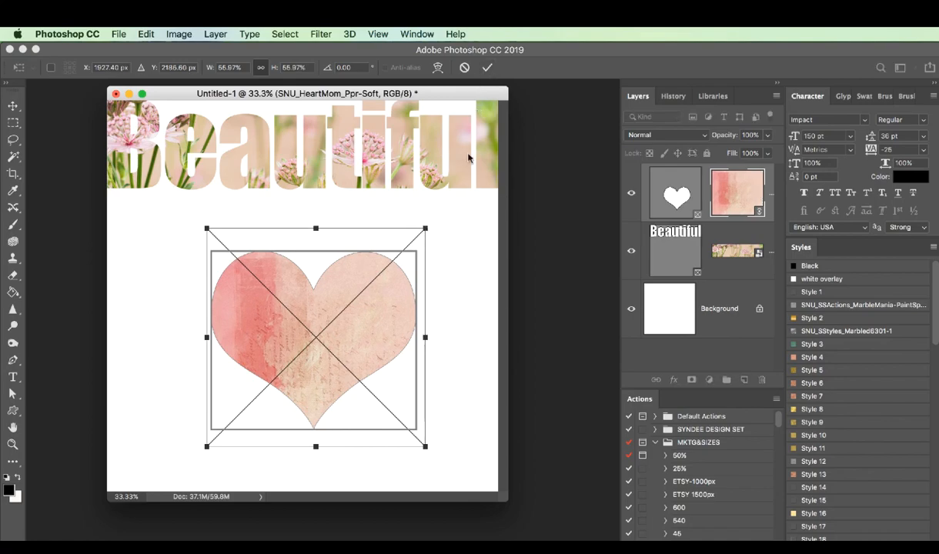
{"action": "key", "text": "Return"}
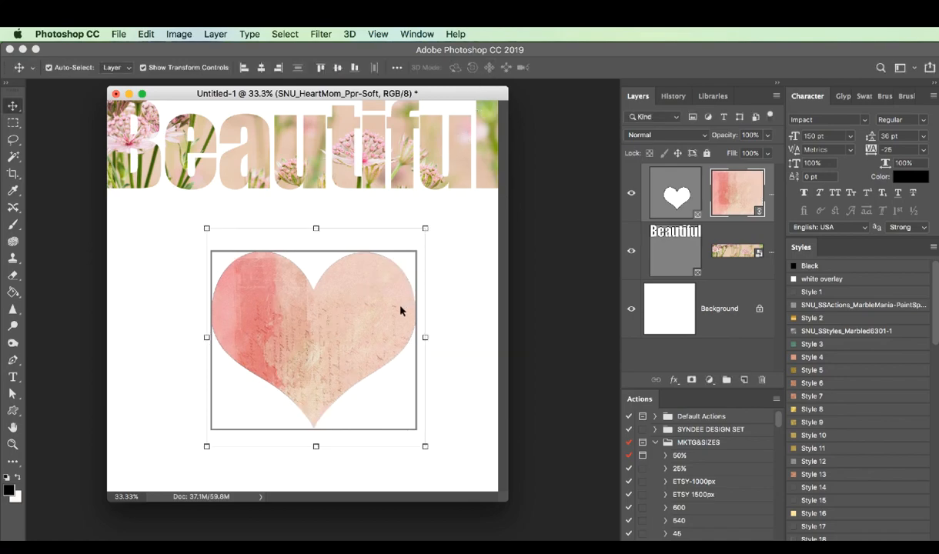
{"action": "left_click_drag", "start_coordinate": [392, 319], "coordinate": [394, 319]}
Select the heart frame together with its paper, move both slightly up, and deselect them
{"action": "left_click", "coordinate": [688, 202]}
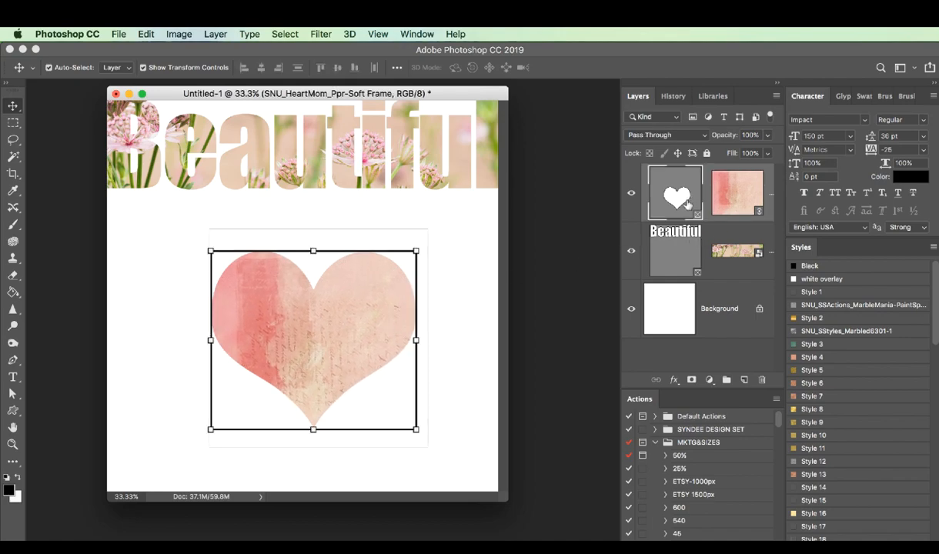
{"action": "left_click", "coordinate": [721, 197]}
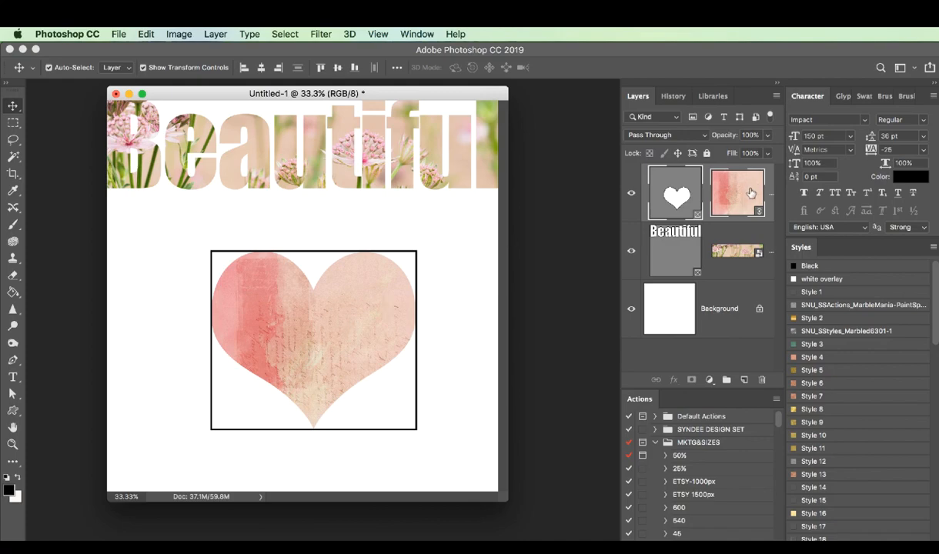
{"action": "mouse_move", "coordinate": [349, 314]}
{"action": "left_mouse_down"}
{"action": "mouse_move", "coordinate": [365, 306]}
{"action": "mouse_move", "coordinate": [350, 305]}
{"action": "left_mouse_up"}
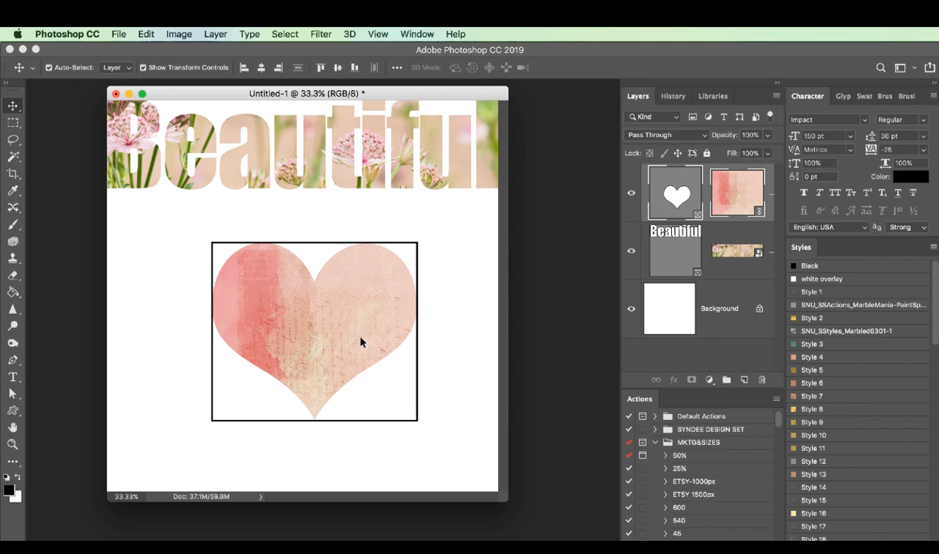
{"action": "left_click_drag", "start_coordinate": [361, 342], "coordinate": [358, 342]}
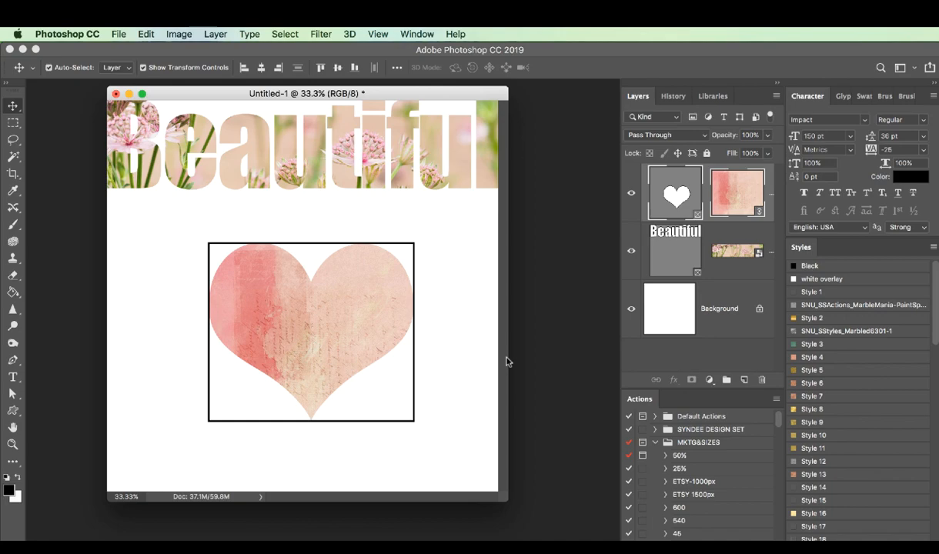
{"action": "left_click", "coordinate": [466, 373]}
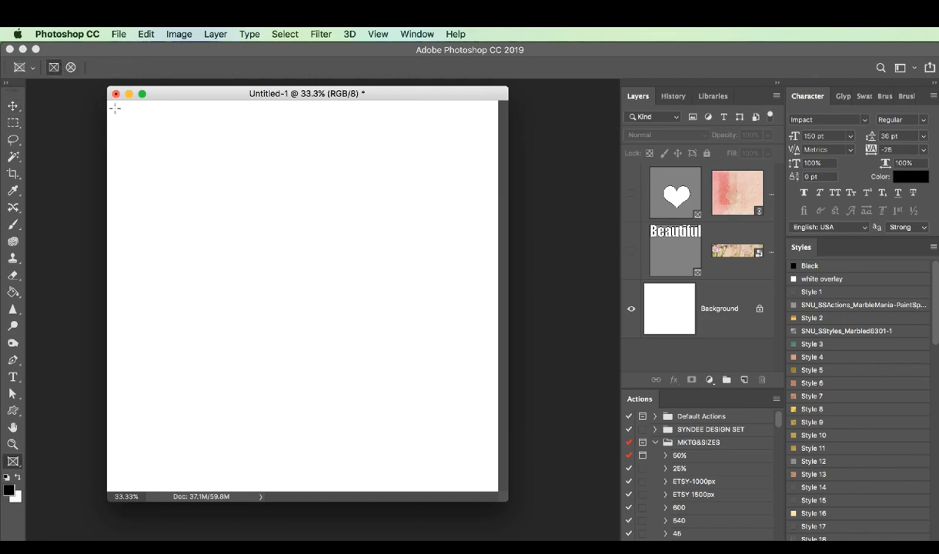
With the earlier frames hidden, draw six rectangular frames as a collage: two stacked wide, one portrait, one full-height strip, one large wide, one below it
{"action": "left_click_drag", "start_coordinate": [114, 109], "coordinate": [298, 171]}
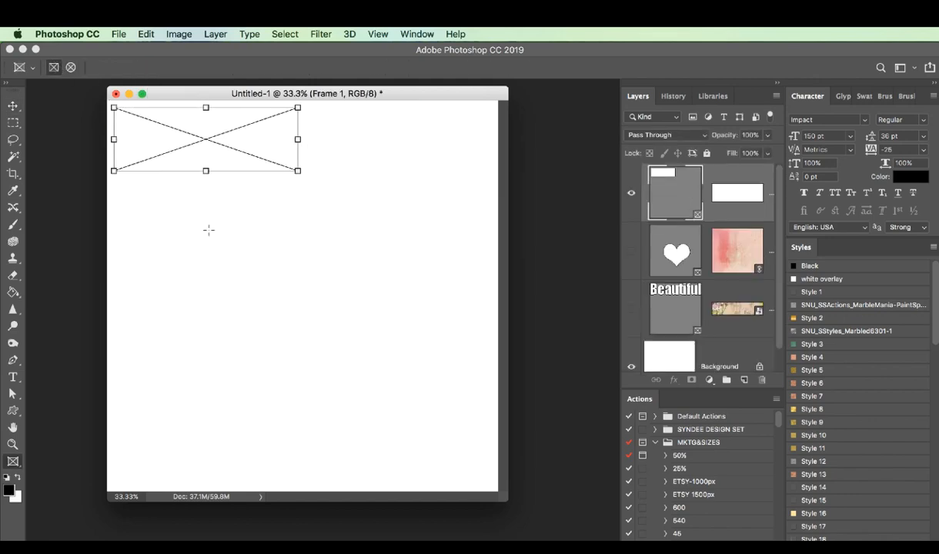
{"action": "left_click_drag", "start_coordinate": [114, 184], "coordinate": [298, 248]}
{"action": "left_click_drag", "start_coordinate": [310, 110], "coordinate": [412, 251]}
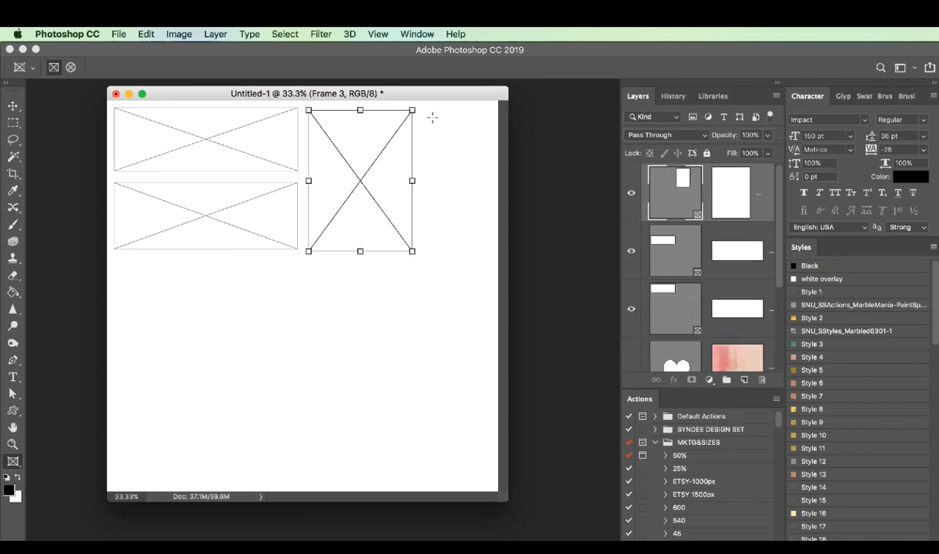
{"action": "left_click_drag", "start_coordinate": [423, 110], "coordinate": [493, 487]}
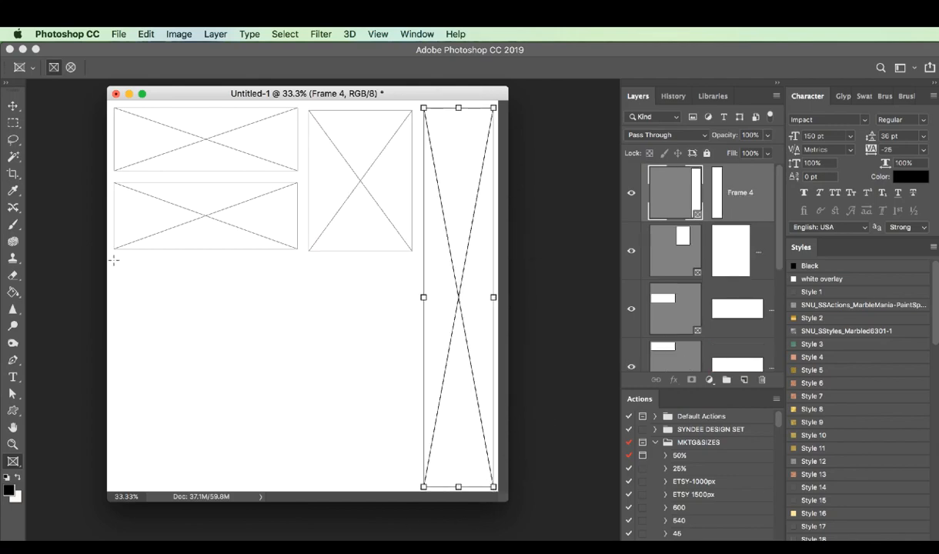
{"action": "left_click_drag", "start_coordinate": [113, 260], "coordinate": [414, 373]}
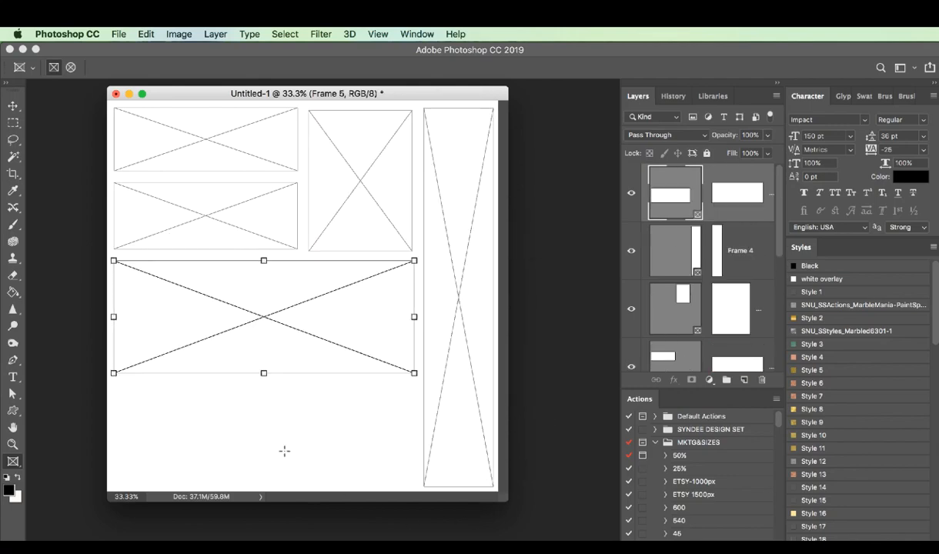
{"action": "left_click_drag", "start_coordinate": [272, 383], "coordinate": [411, 498]}
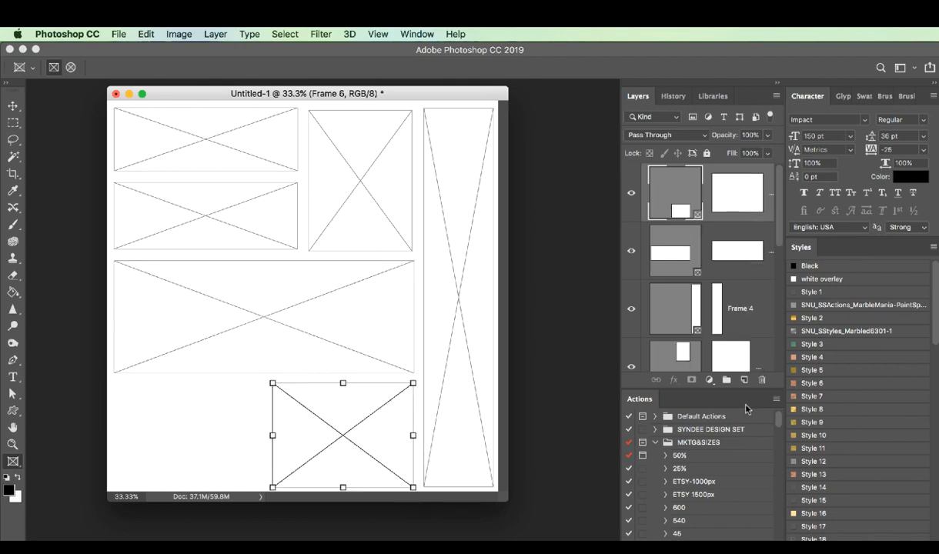